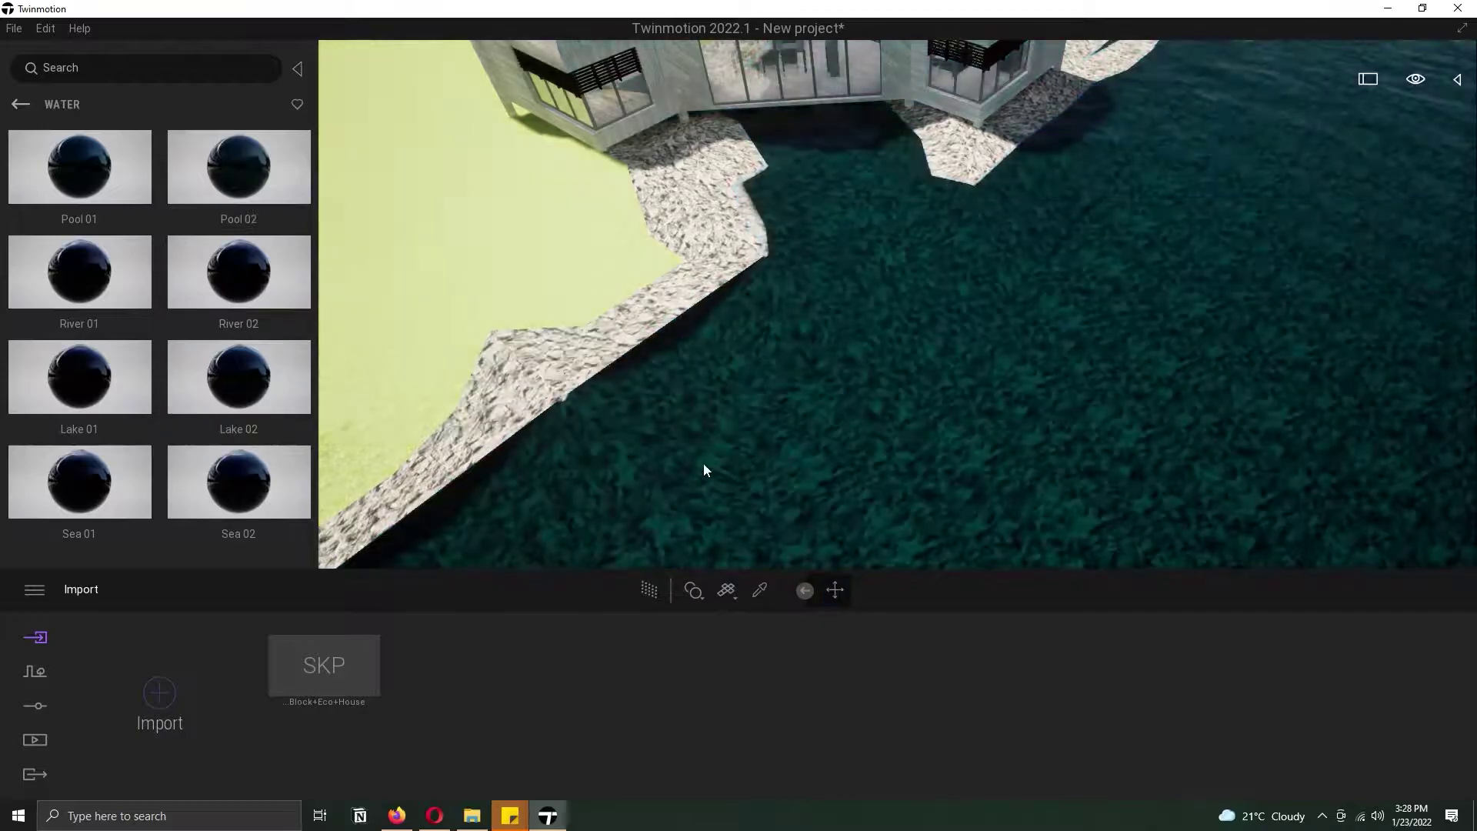
Step: Apply the Grass 3 nature material to the lawn and adjust its texture scale
click(21, 104)
drag(79, 271, 491, 178)
scroll(491, 178, up, 5)
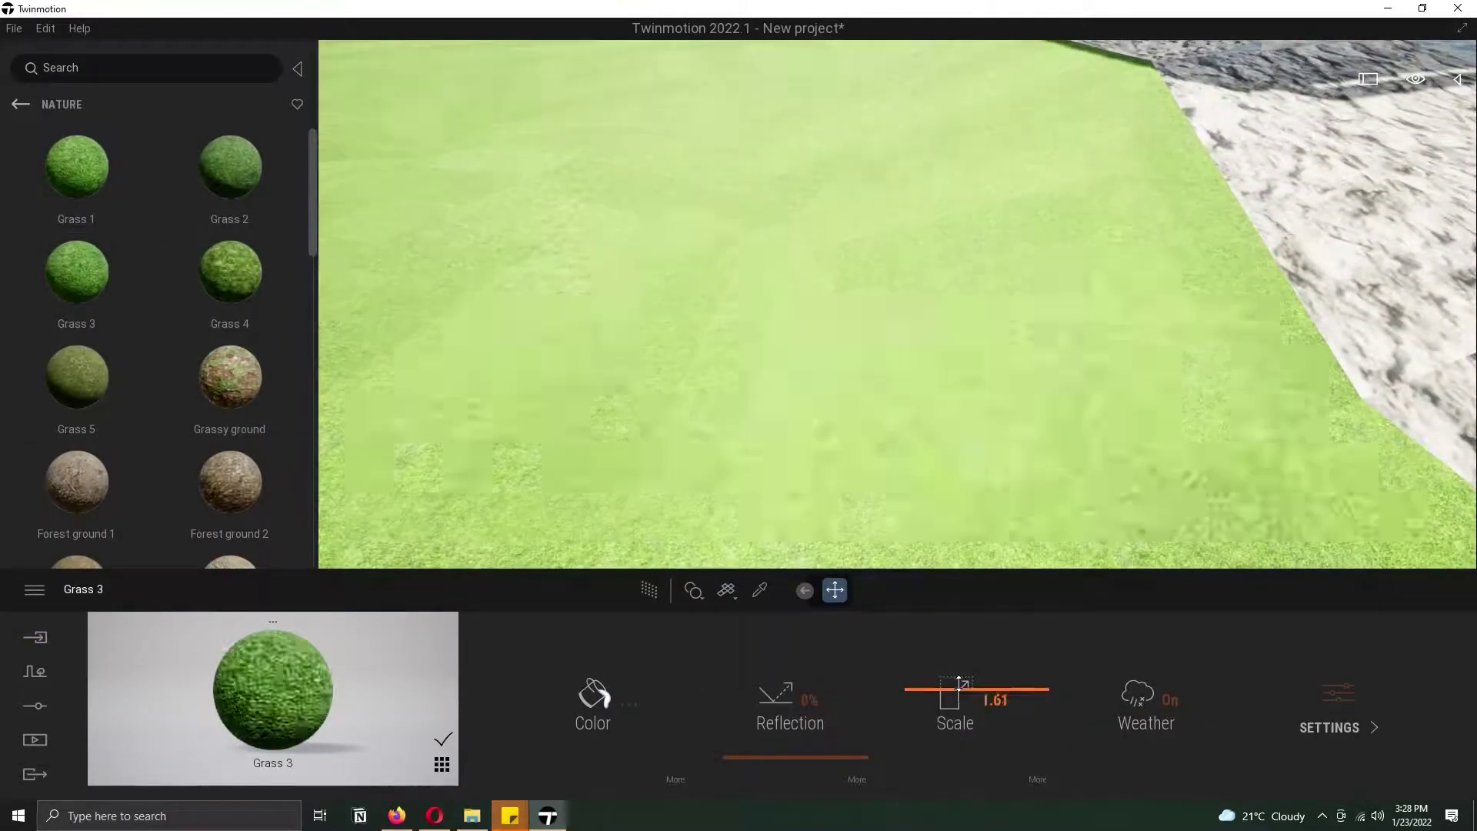
drag(958, 696, 958, 666)
Step: Apply the Mossy rocks nature material to the rocky shoreline and lake bed around the house
scroll(864, 380, down, 5)
scroll(1000, 339, up, 3)
drag(312, 246, 315, 386)
drag(232, 415, 1056, 351)
middle_drag(1055, 351, 777, 358)
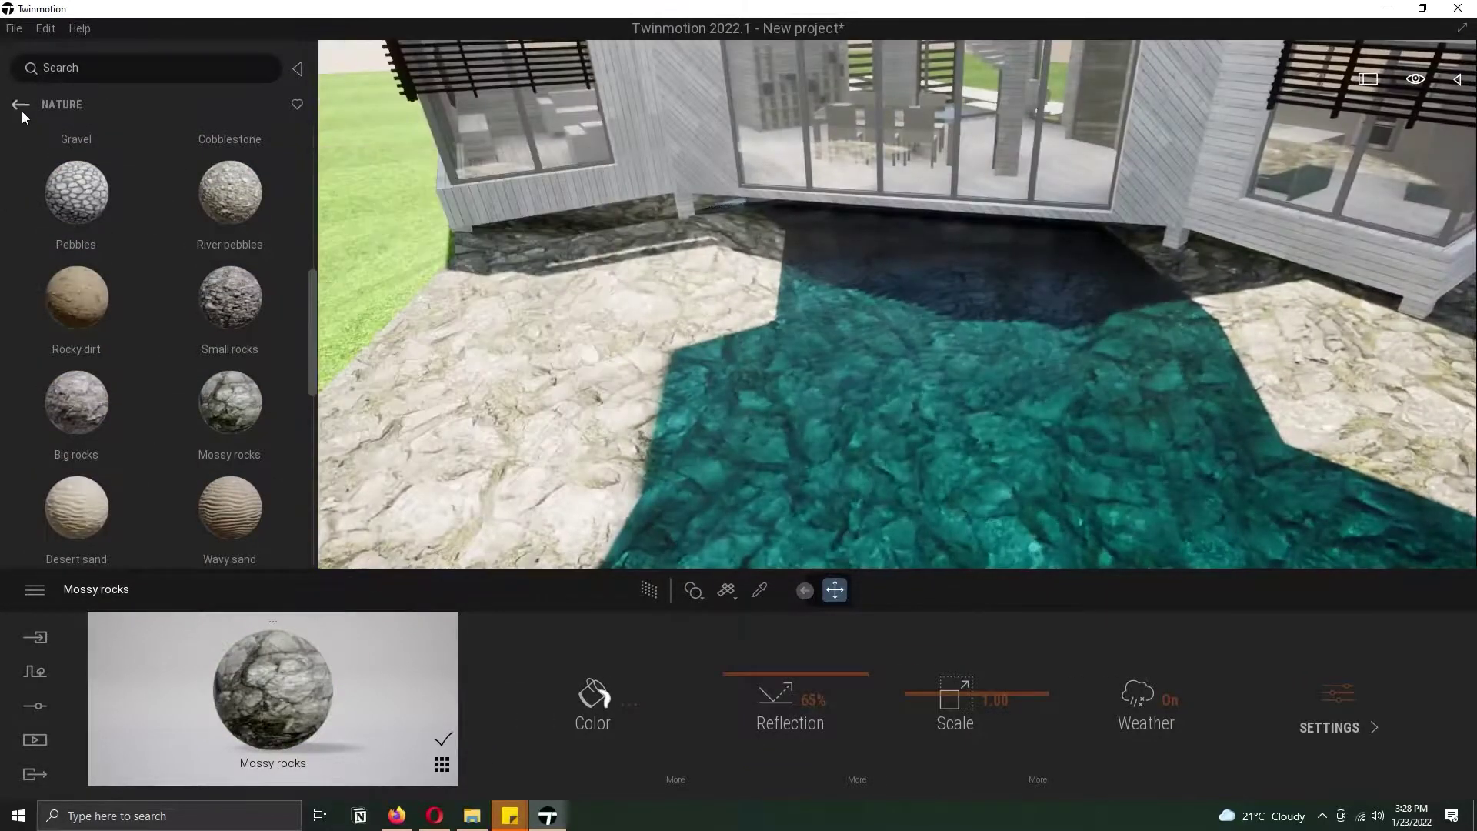
Step: Place a Rock 3 model from the vegetation library on the shore by the house and adjust its placement
click(21, 105)
click(244, 179)
click(77, 504)
click(20, 104)
click(237, 400)
drag(85, 274, 884, 373)
click(1458, 79)
click(801, 590)
click(796, 591)
drag(748, 358, 556, 279)
Step: Add a Rock 5 model to the flat shore patch below the house and move it into position
click(729, 591)
scroll(557, 278, up, 3)
drag(75, 377, 908, 362)
right_drag(908, 362, 739, 324)
scroll(714, 312, down, 5)
drag(664, 227, 716, 289)
scroll(731, 313, up, 4)
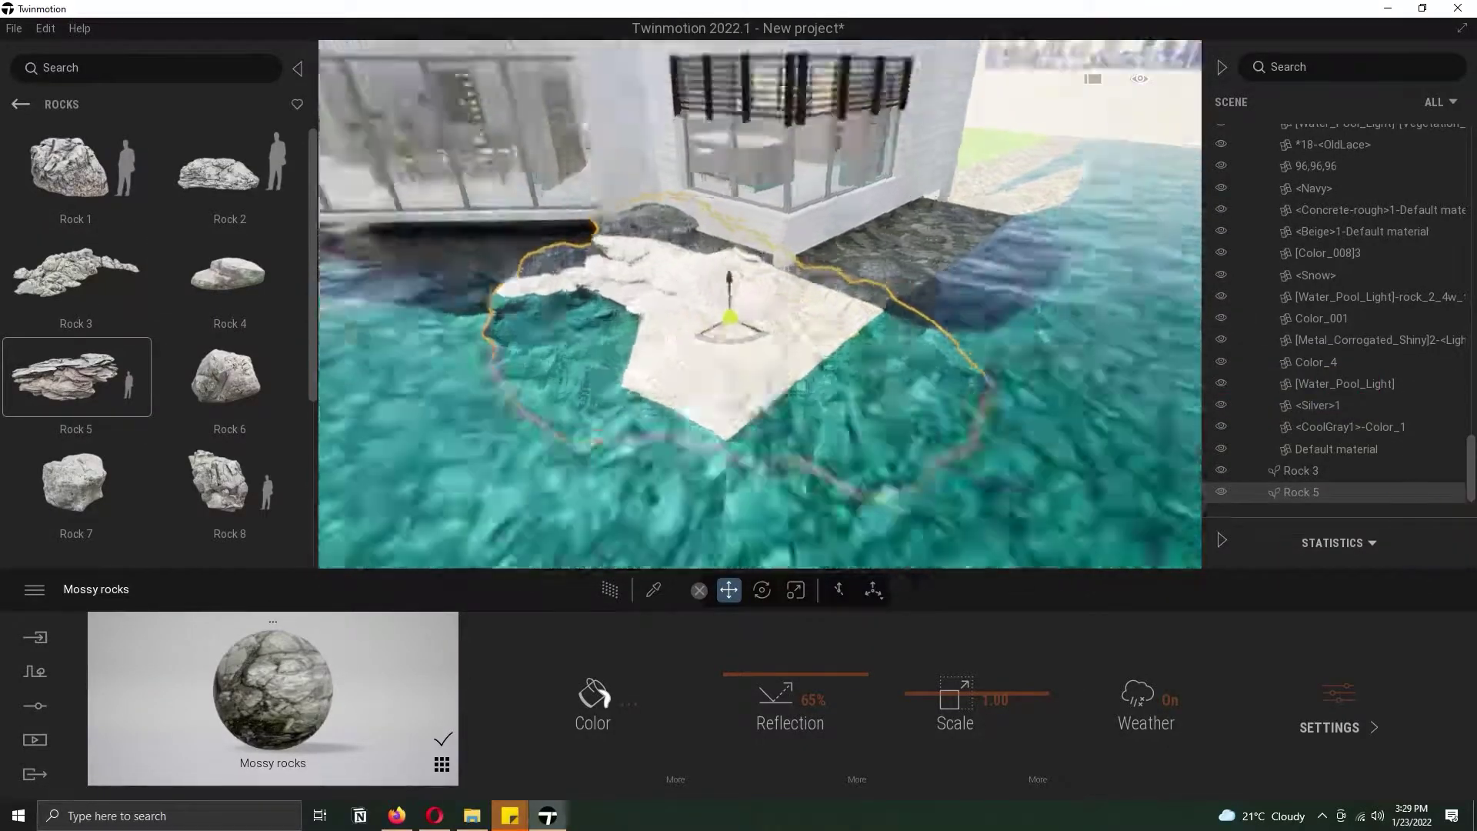
Step: Place three Rock 12 models along the shore in front of the house and reposition the last one over the flat patch
drag(312, 281, 304, 445)
drag(230, 400, 1054, 400)
drag(230, 401, 1116, 269)
drag(230, 400, 437, 357)
drag(477, 372, 404, 411)
drag(437, 358, 702, 263)
Step: Rotate and reposition the Rock 12 models so they cover the flat shore patches
click(762, 590)
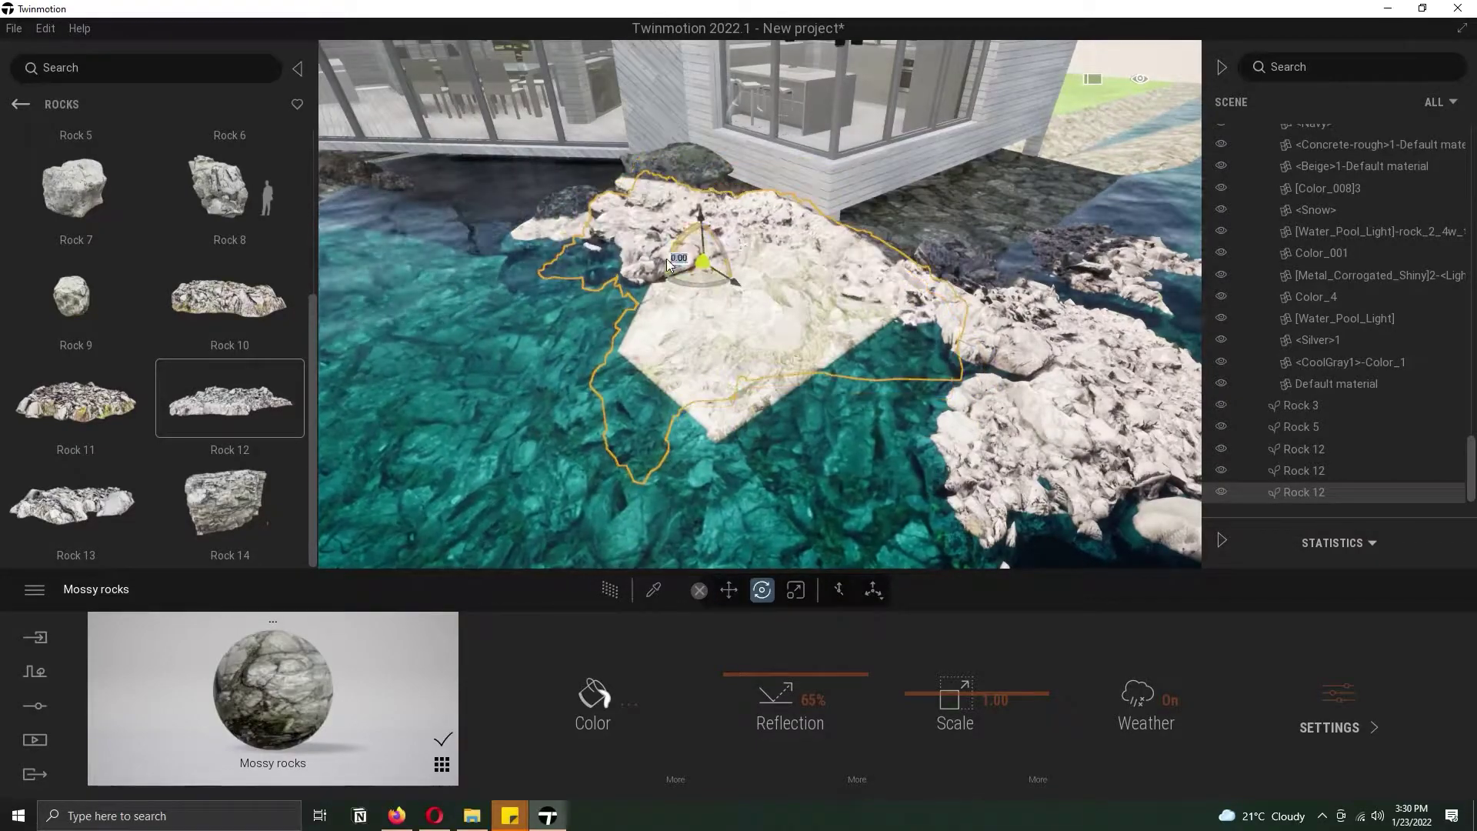
click(939, 237)
drag(1007, 223, 1000, 250)
right_drag(1000, 251, 731, 389)
click(758, 404)
drag(777, 423, 819, 416)
right_drag(820, 416, 875, 488)
Step: Copy a Rock 12 model along the shore and adjust the copy's position and orientation
click(796, 590)
click(729, 590)
shift+drag(1000, 202, 600, 246)
click(690, 505)
drag(539, 297, 523, 323)
key(Tab)
right_drag(524, 323, 708, 251)
drag(708, 251, 676, 285)
Step: Add Rock 13 and another Rock 3 along the lawn's shoreline to extend the rocky edge
drag(74, 504, 662, 387)
scroll(154, 347, up, 3)
drag(76, 273, 409, 368)
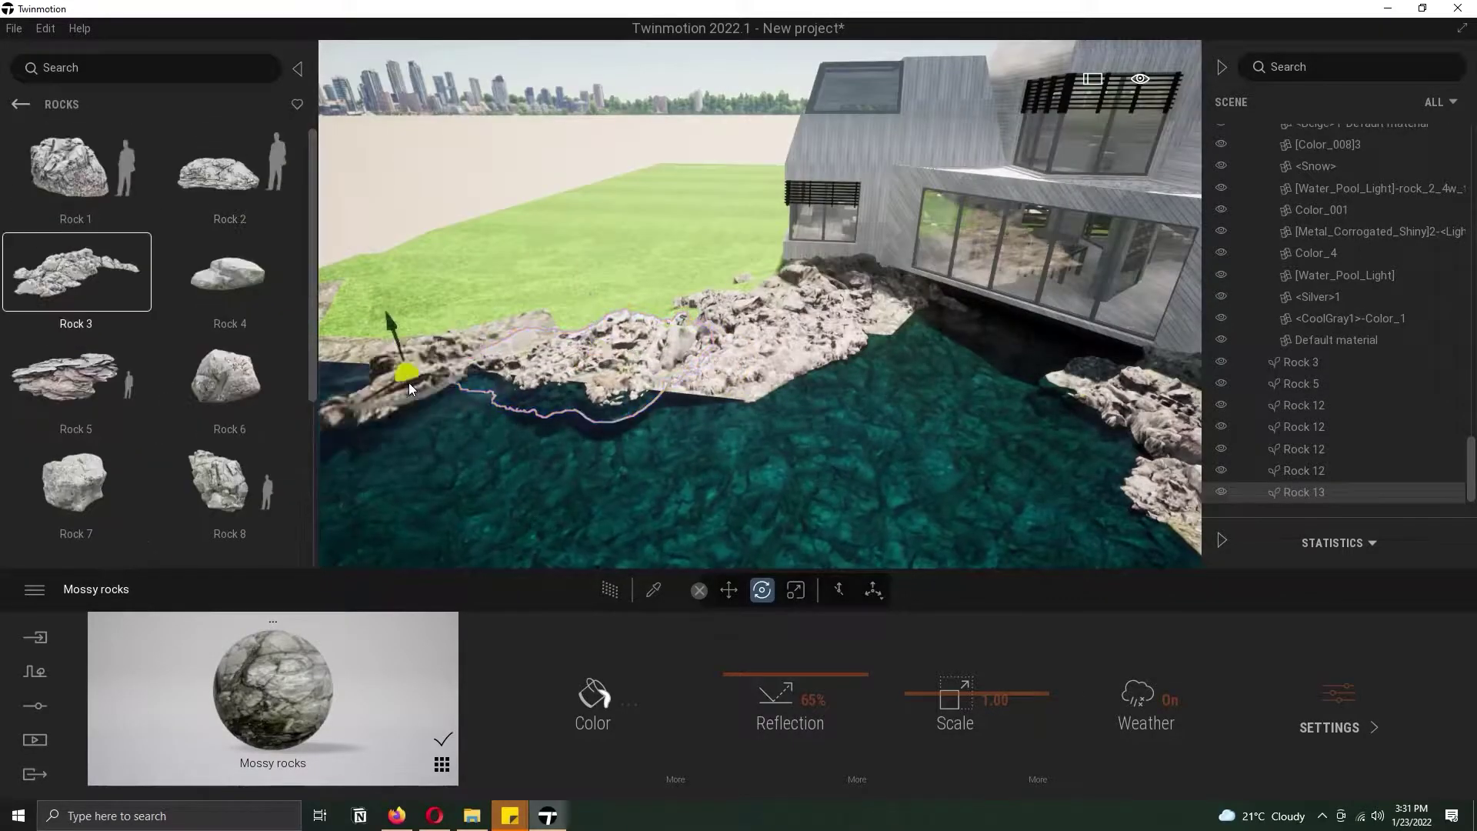
key(Tab)
key(Tab)
Step: Place large Rock 2, Rock 1, Rock 5 and Rock 8 models on the far side of the house along the shore
right_drag(483, 397, 769, 346)
drag(229, 167, 1142, 85)
key(Tab)
key(Tab)
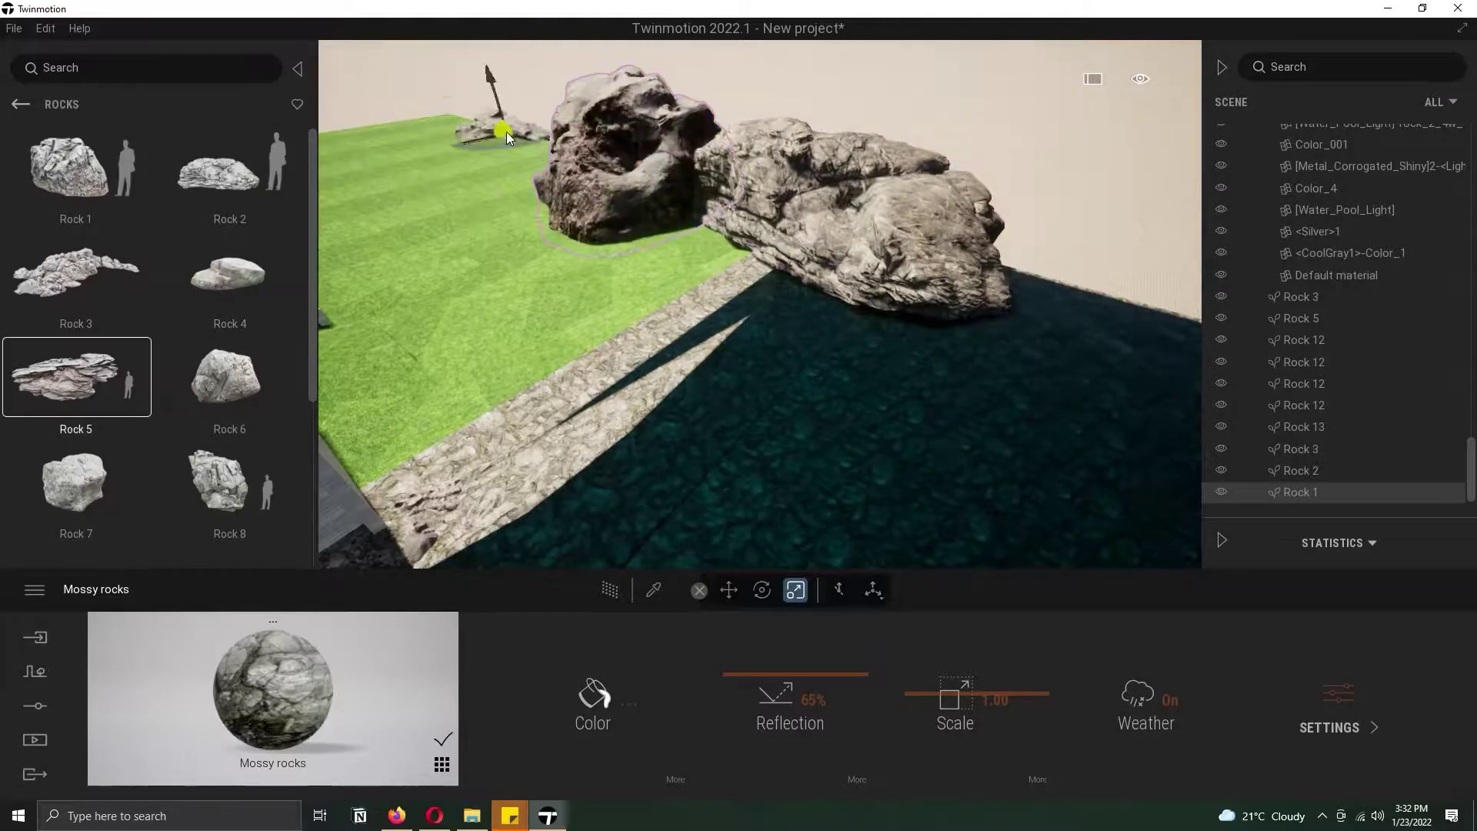
click(729, 590)
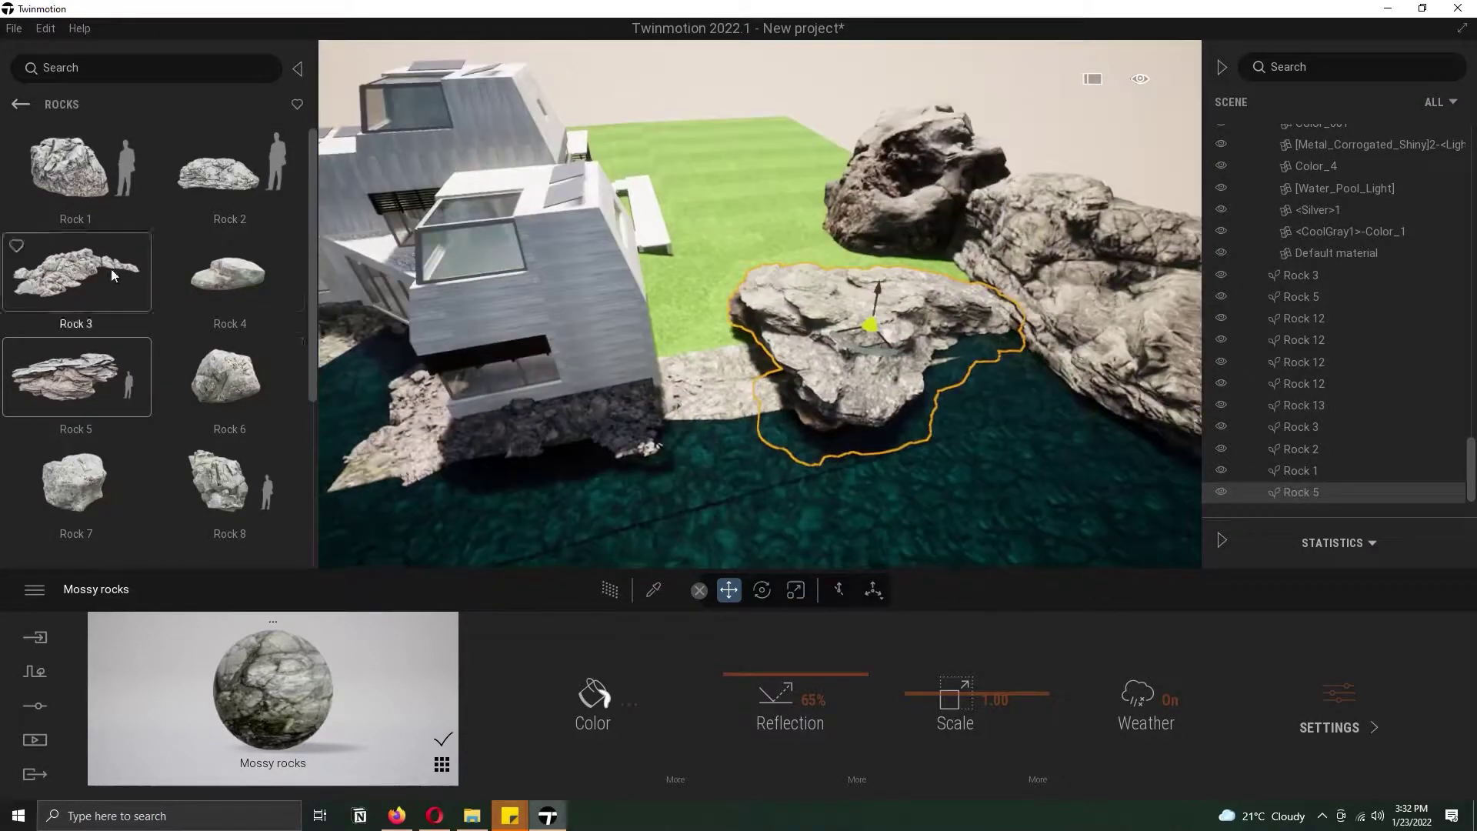
drag(229, 481, 111, 282)
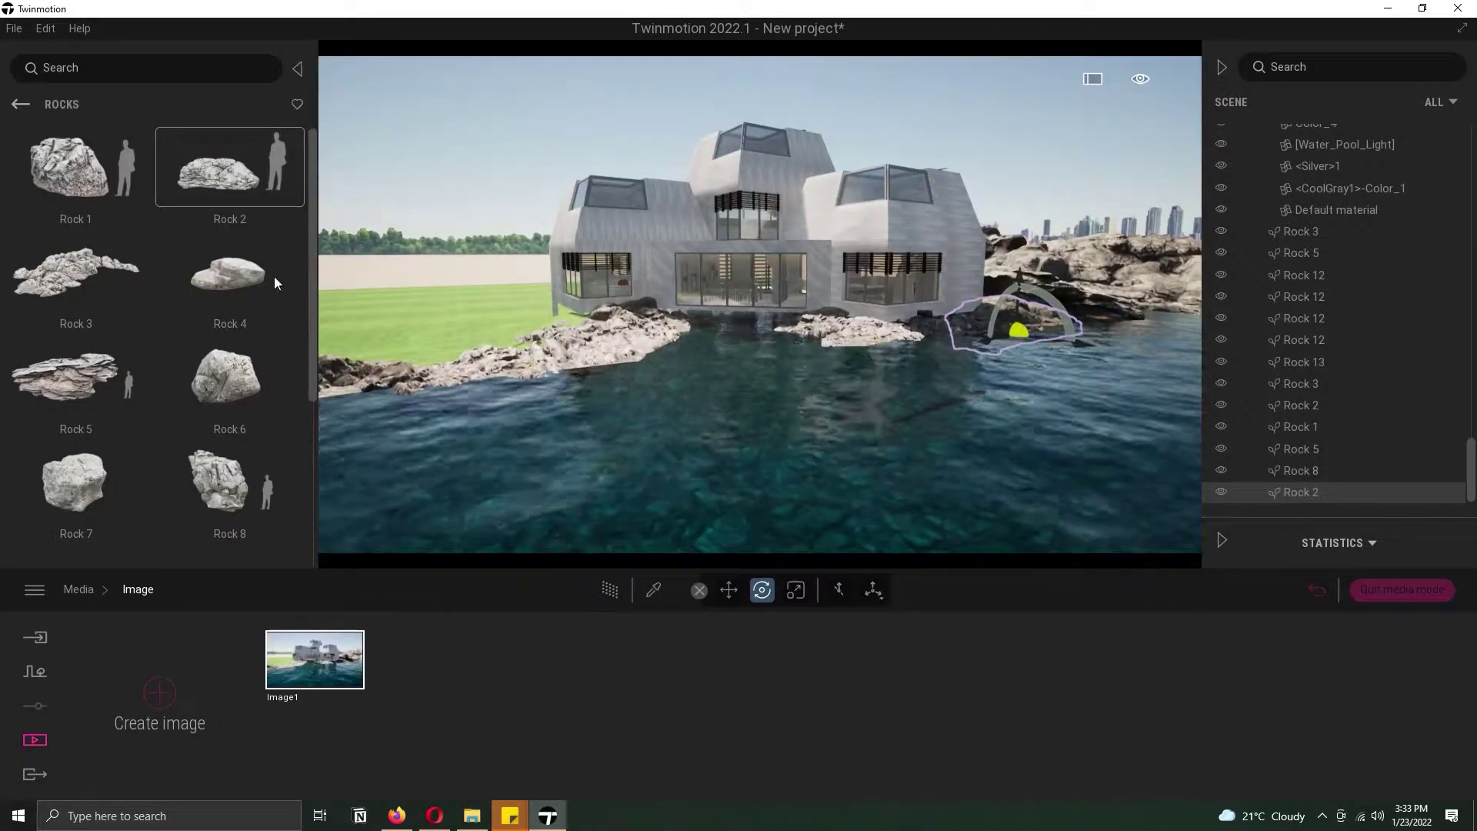
Step: Add Rock 1 and Rock 8 to the lawn's background, scaling Rock 8 to about 2.20
drag(76, 168, 500, 231)
key(Tab)
drag(229, 481, 408, 182)
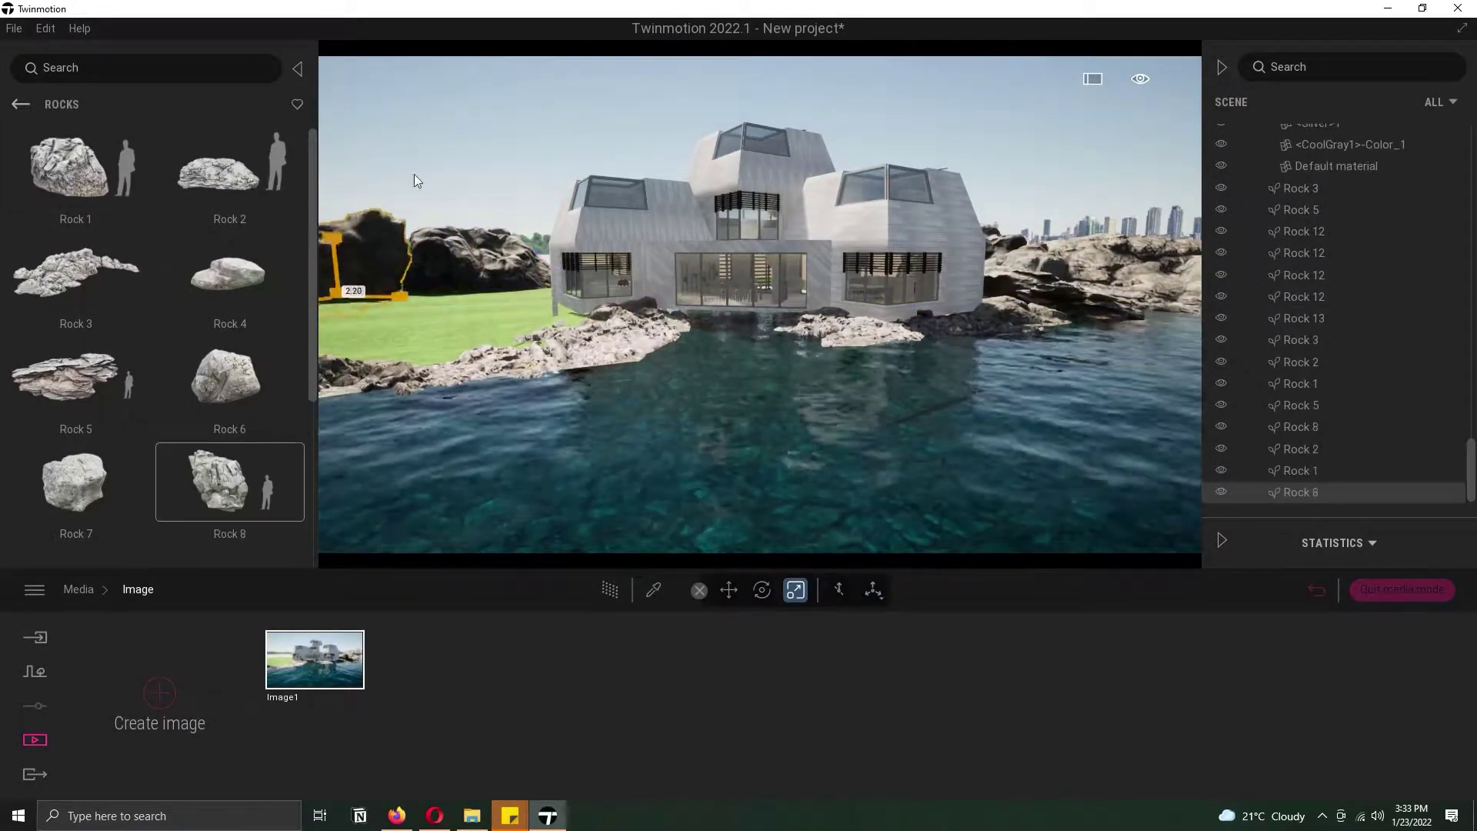
Step: Place another Rock 8 behind the house on the lawn side, adjusting its rotation and scale
click(440, 262)
scroll(234, 369, down, 2)
key(a)
drag(229, 394, 650, 238)
click(766, 592)
click(796, 591)
Step: Adjust Image1's camera settings and reframe the shot closer to the house front
right_drag(693, 323, 600, 323)
click(314, 660)
click(351, 698)
click(1036, 726)
drag(223, 697, 223, 721)
right_drag(761, 323, 760, 231)
click(138, 590)
Step: Set up a vegetation scatter with the Lawson falsecypress and paint the trees onto the lawn
click(21, 104)
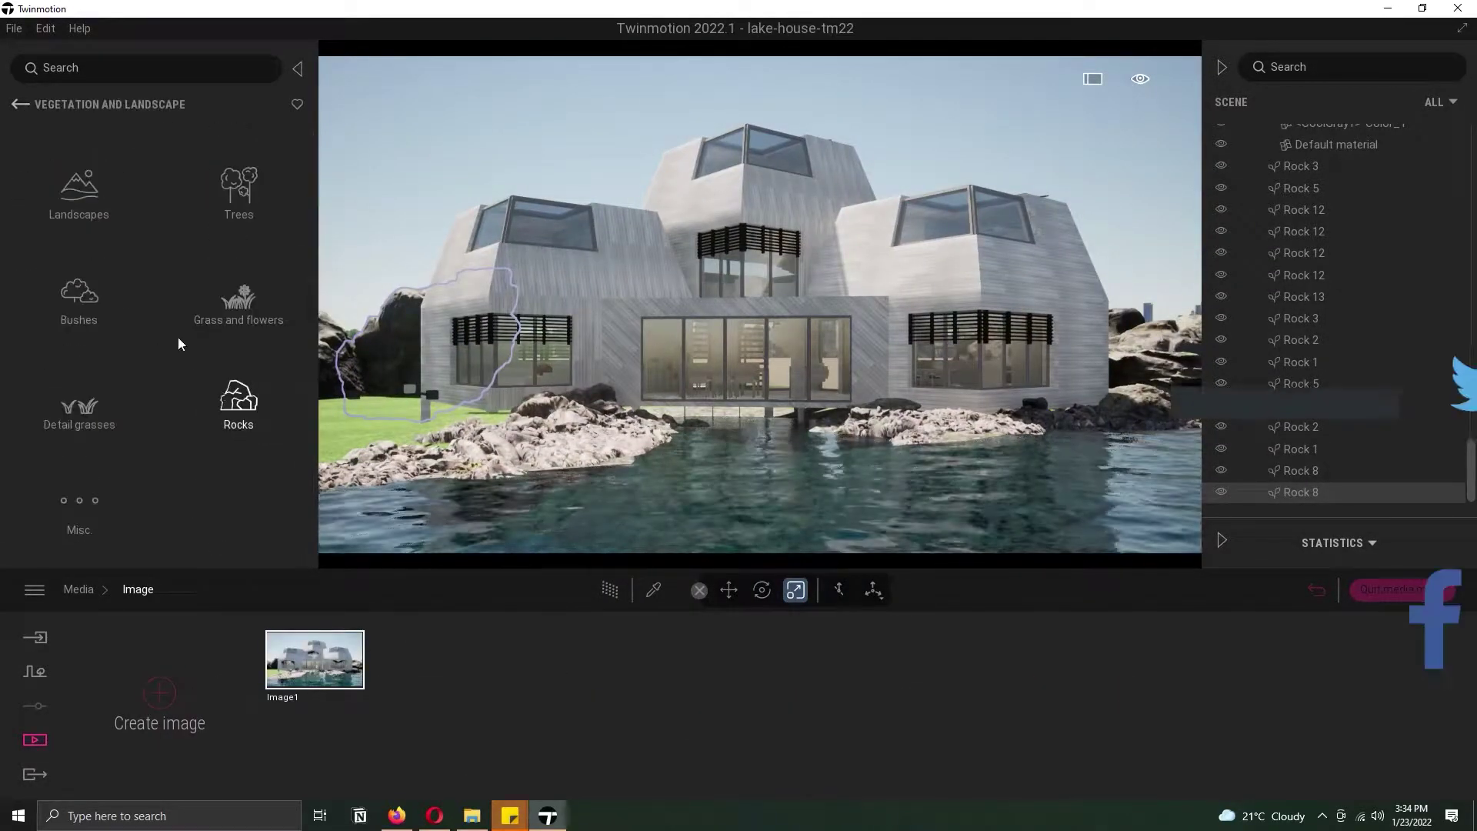
click(63, 287)
click(34, 671)
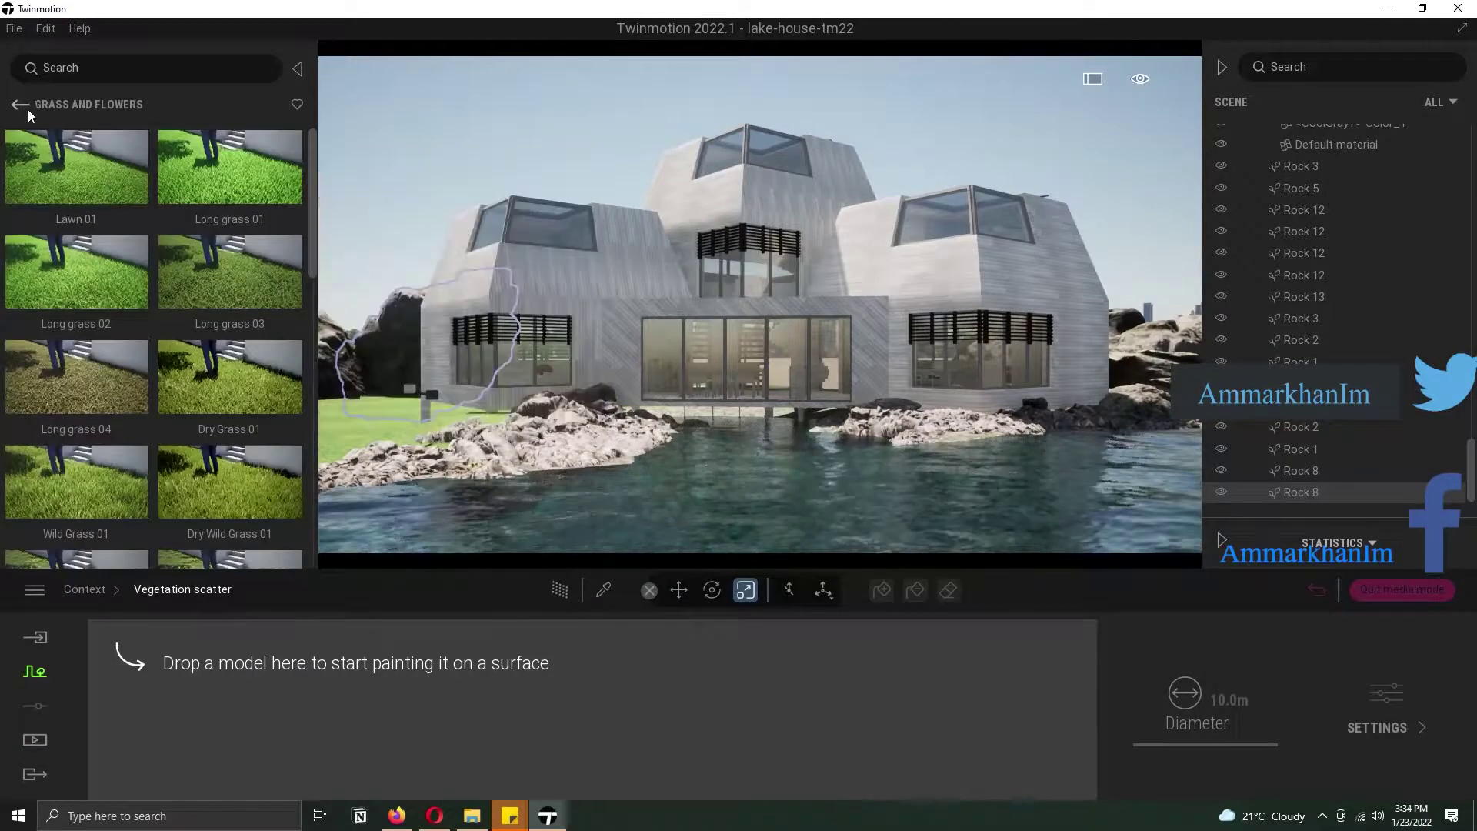
click(20, 105)
click(239, 192)
drag(322, 177, 310, 320)
drag(242, 259, 186, 663)
drag(452, 440, 454, 441)
Step: Add Long grass 01 and Dry Grass 01 to the scatter and paint them over the lawn and shore edges
scroll(229, 177, down, 3)
drag(229, 150, 327, 654)
scroll(229, 360, down, 2)
drag(229, 327, 617, 677)
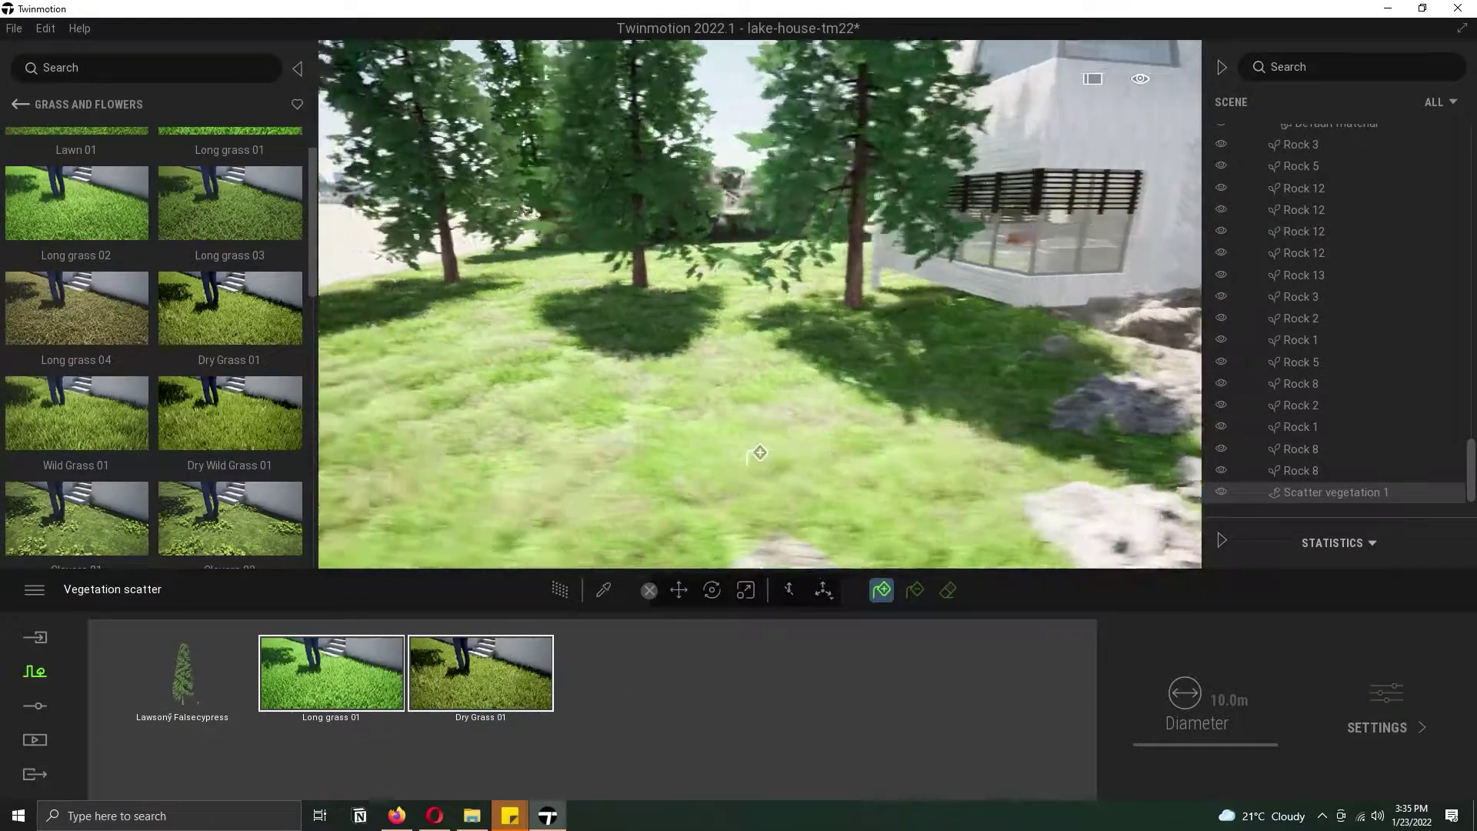
key(w)
right_drag(759, 452, 1000, 431)
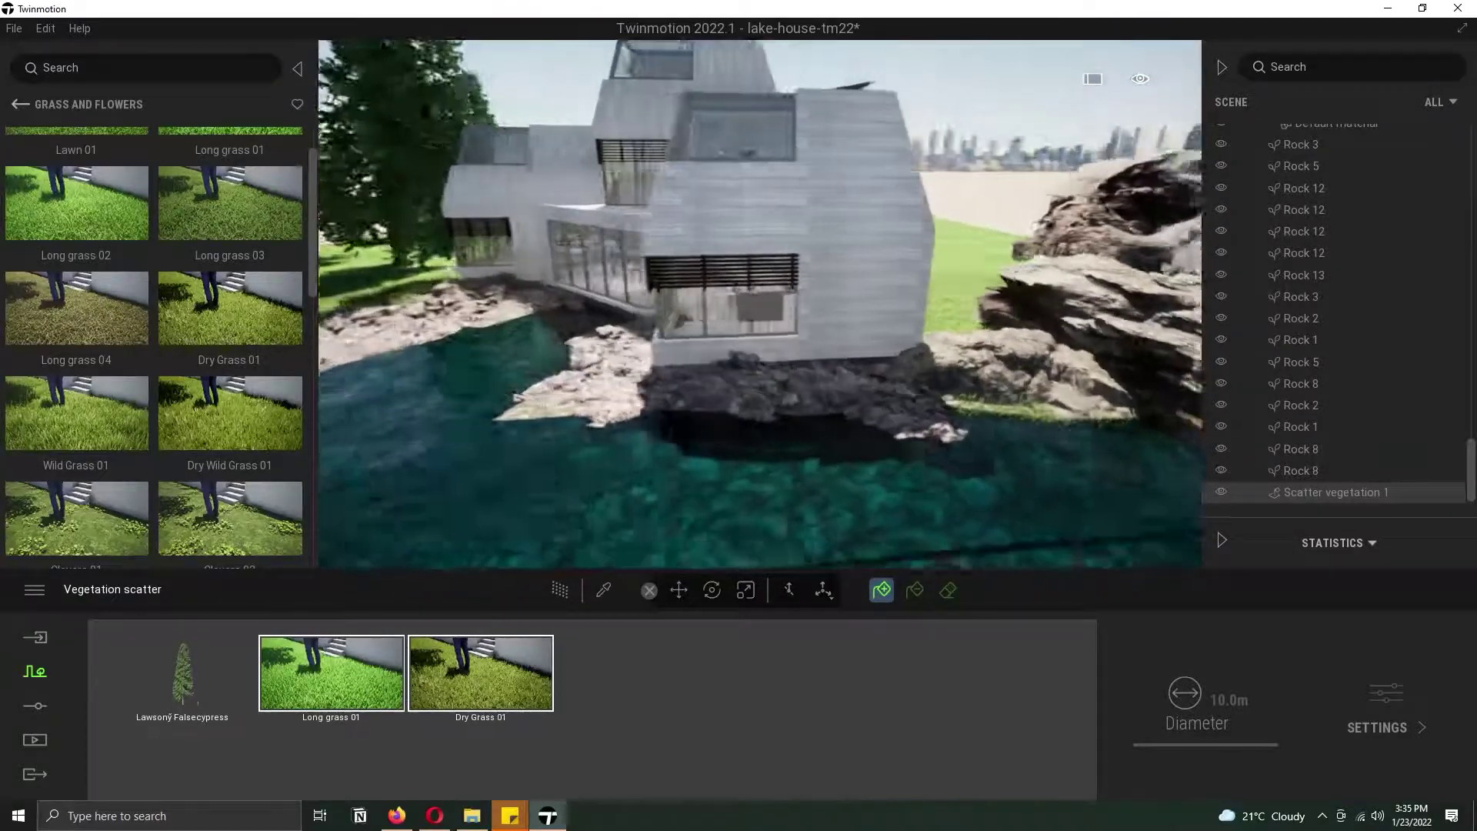
Step: Place a Sphere Reflection Probe in front of the house and set its size to about 33 m
click(20, 104)
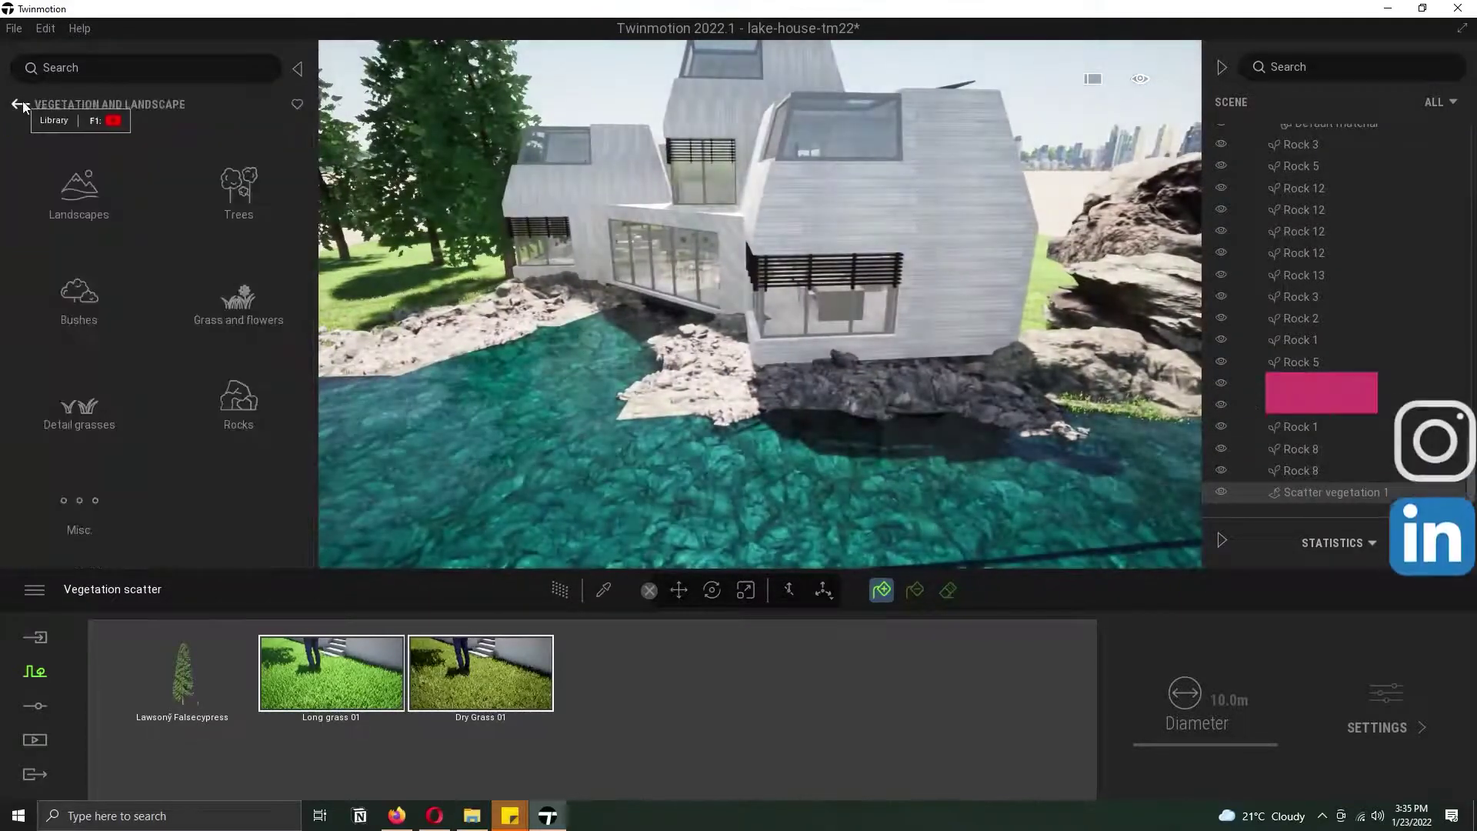
click(20, 104)
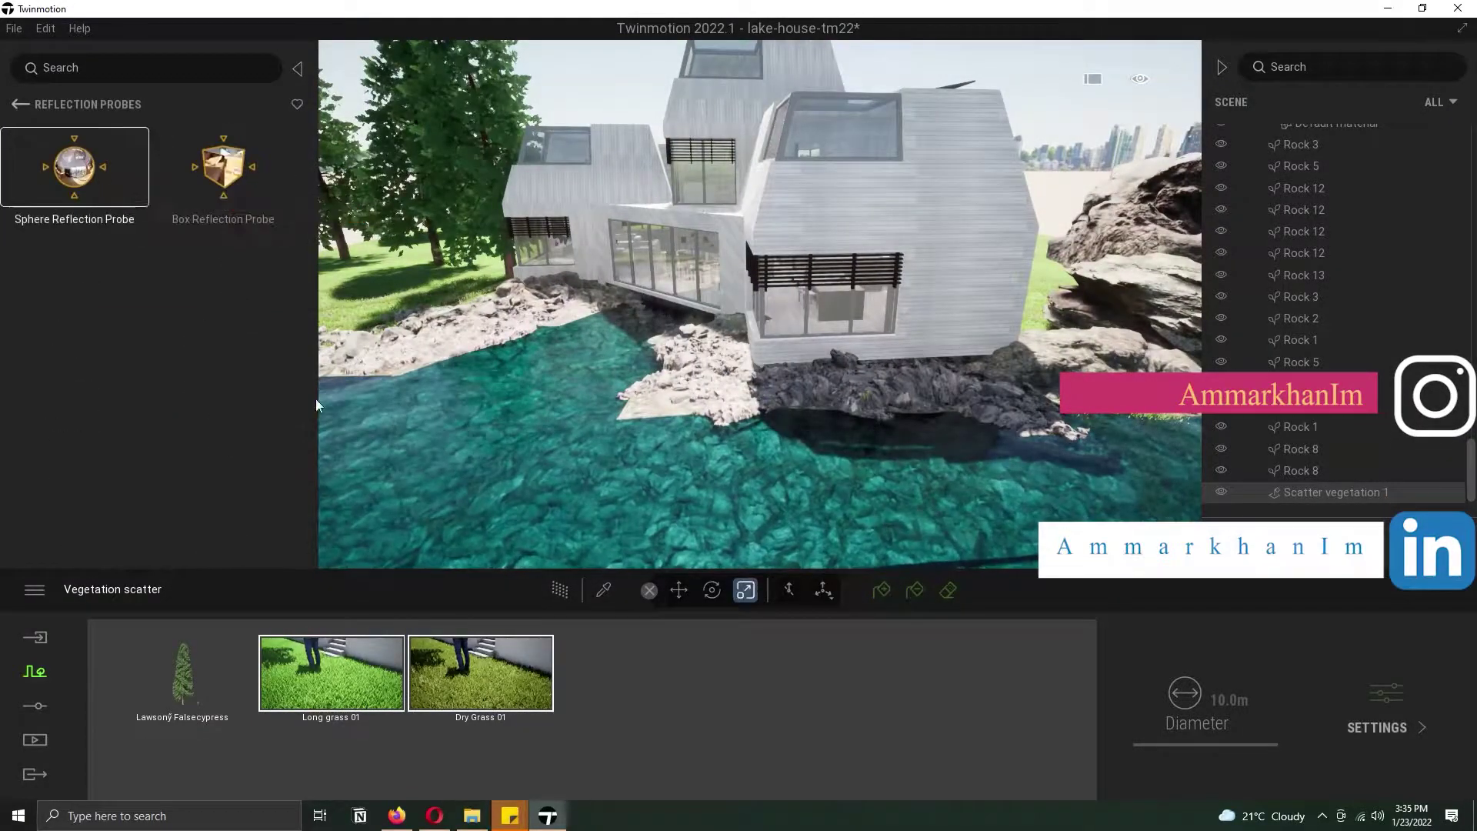
key(Escape)
drag(1009, 740, 1011, 693)
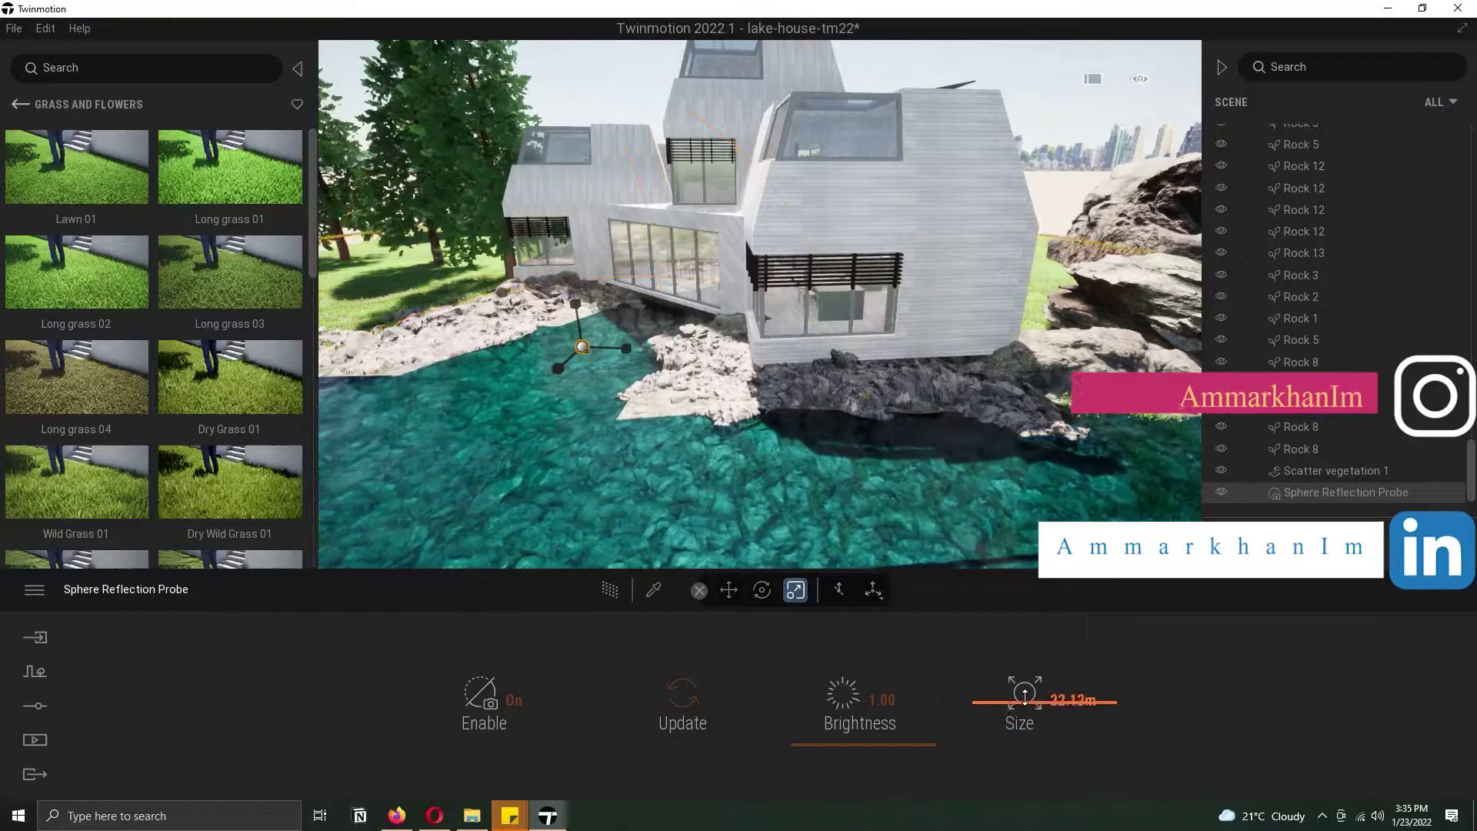
Step: Erase the scattered falsecypress trees nearest the camera in the Image1 view, targeting only that species
click(311, 660)
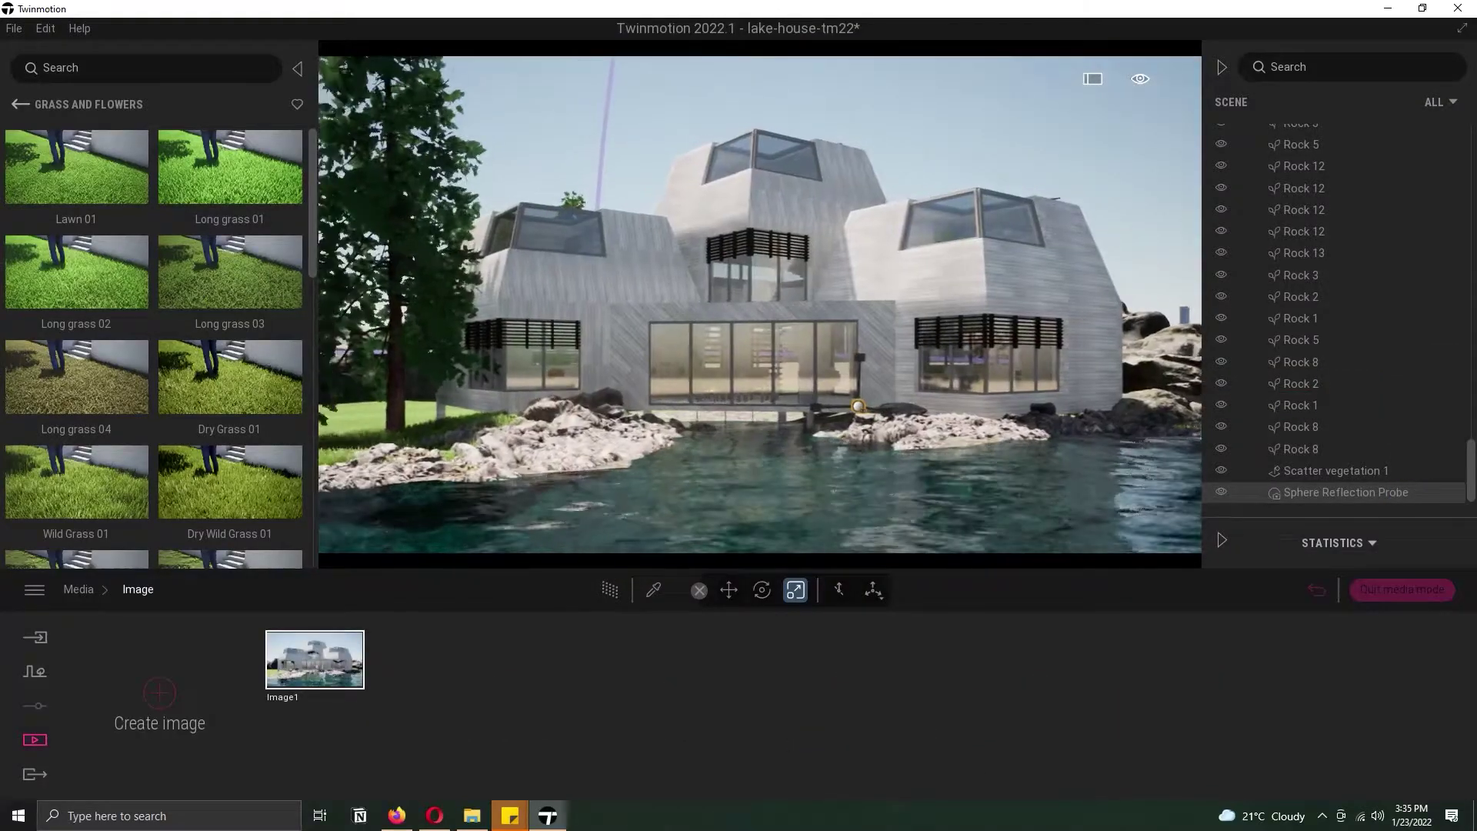
click(390, 364)
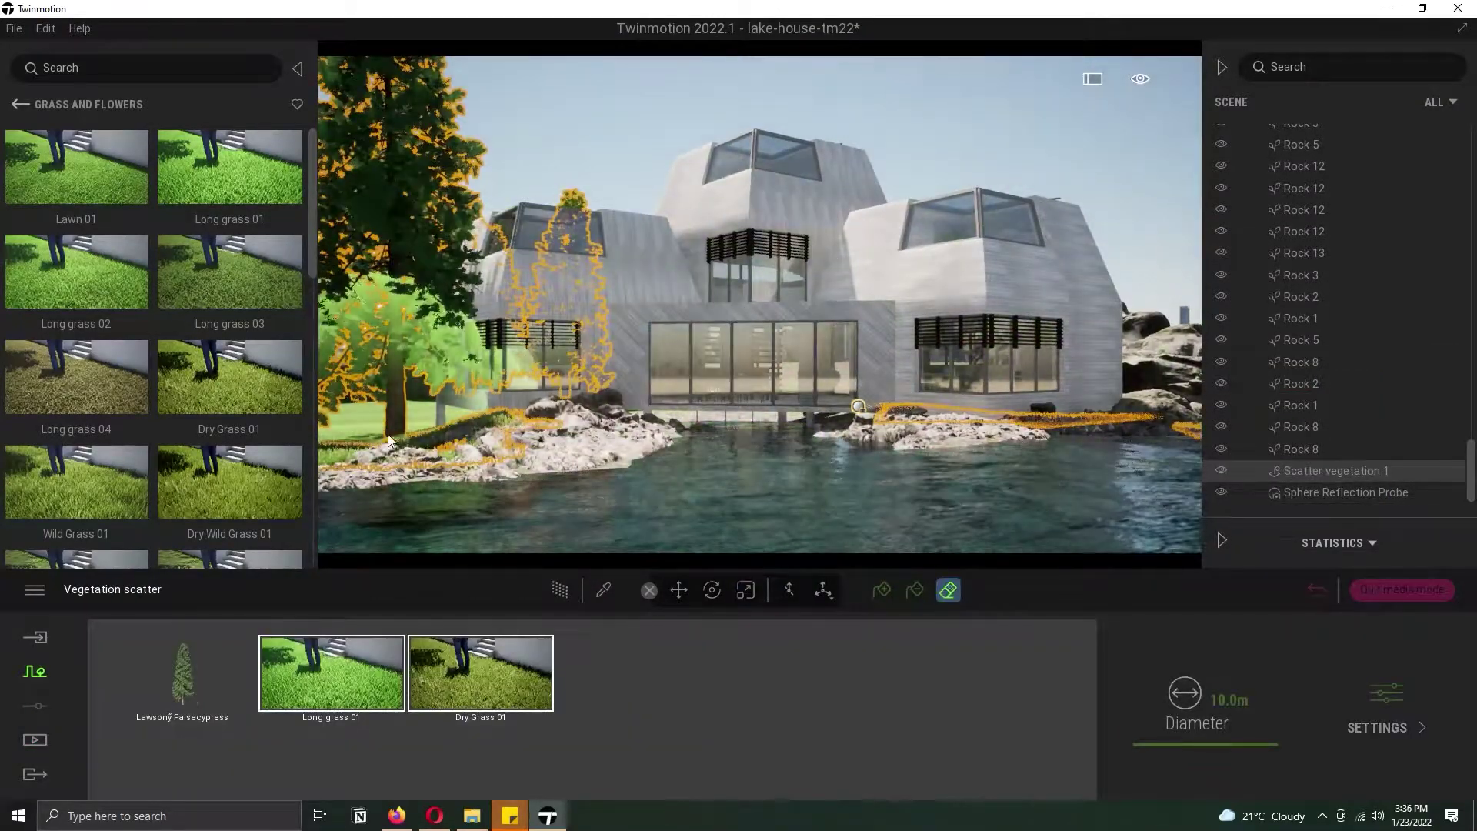
click(183, 673)
Step: Place Littleleaf Linden and Chinaberry trees on the lawn beside the house
click(23, 110)
click(76, 167)
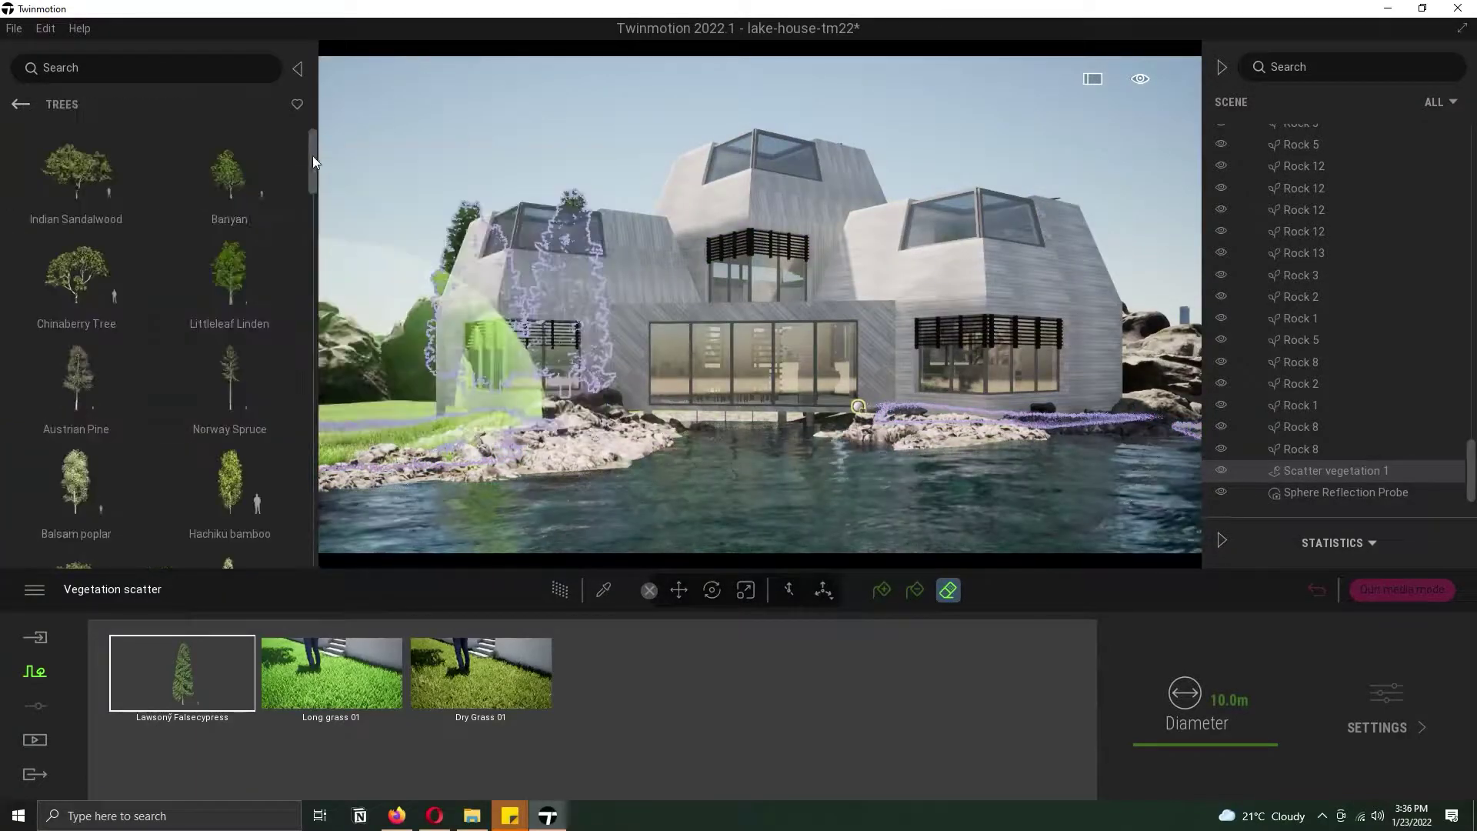
drag(312, 155, 311, 165)
click(229, 170)
right_drag(775, 424, 757, 423)
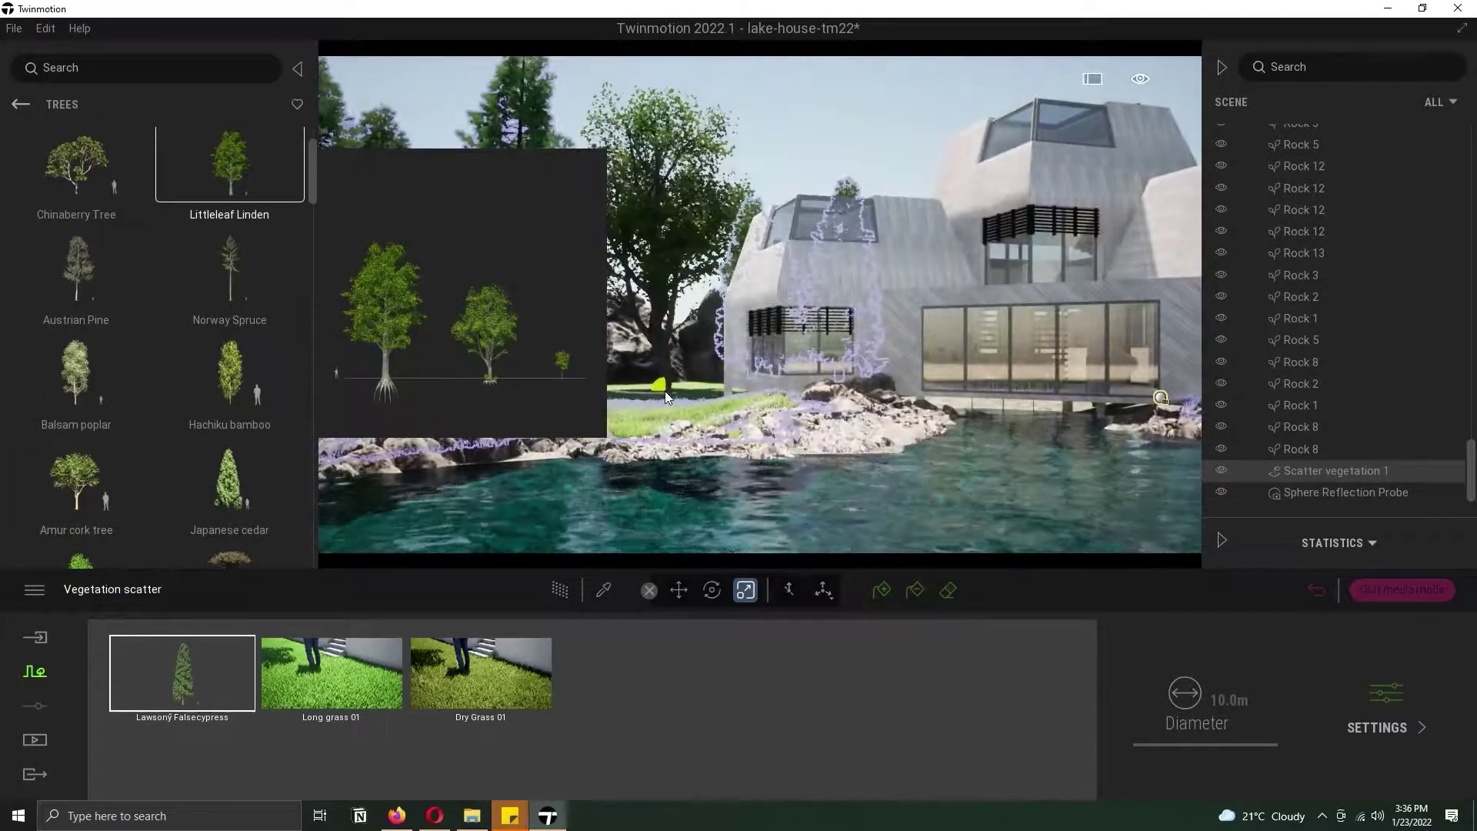
click(76, 169)
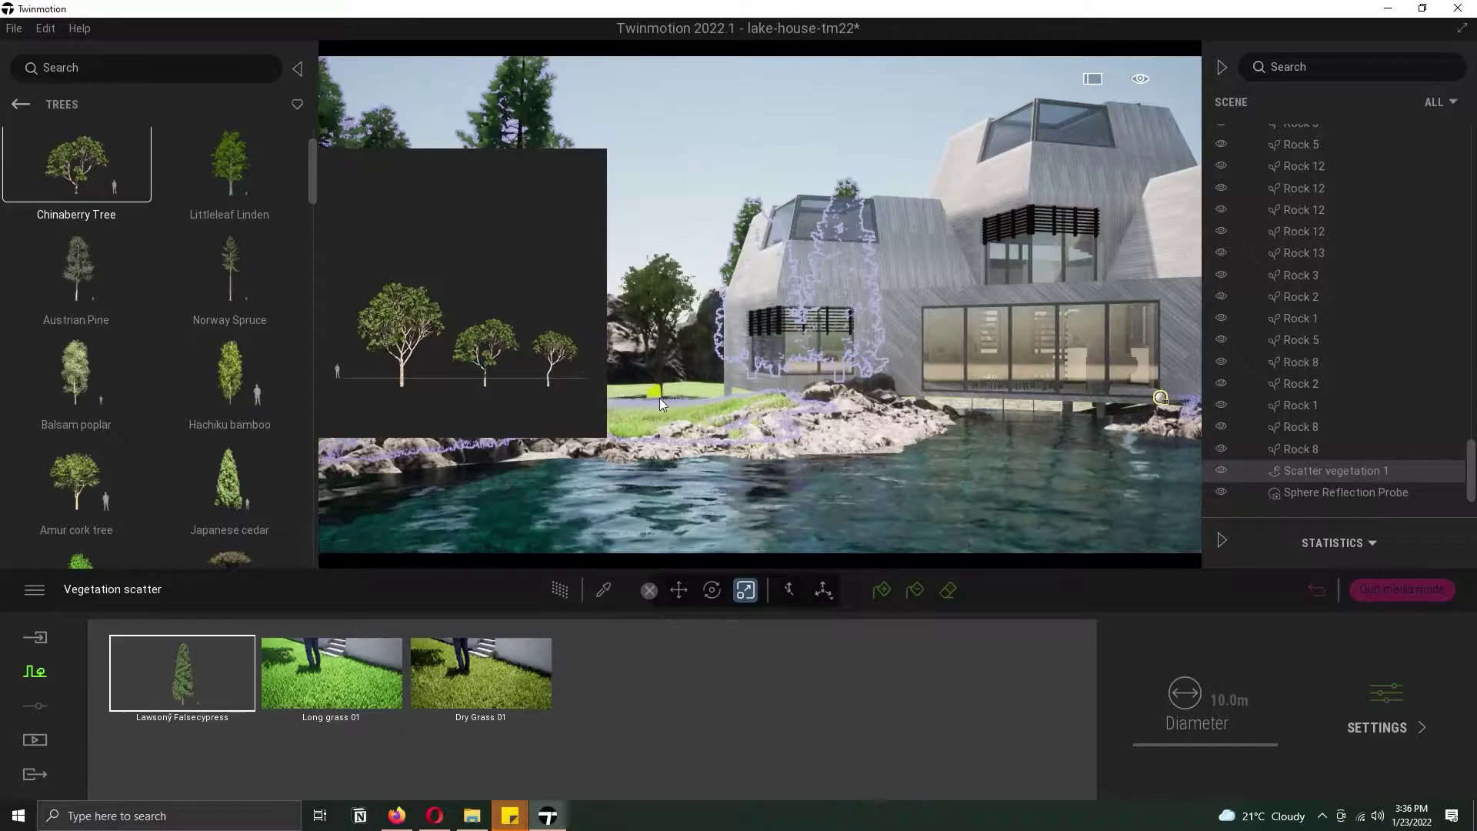
Step: Open Image1's weather settings and try a Hachiku bamboo on the rocks beside the house
click(35, 740)
click(320, 722)
click(317, 671)
click(866, 716)
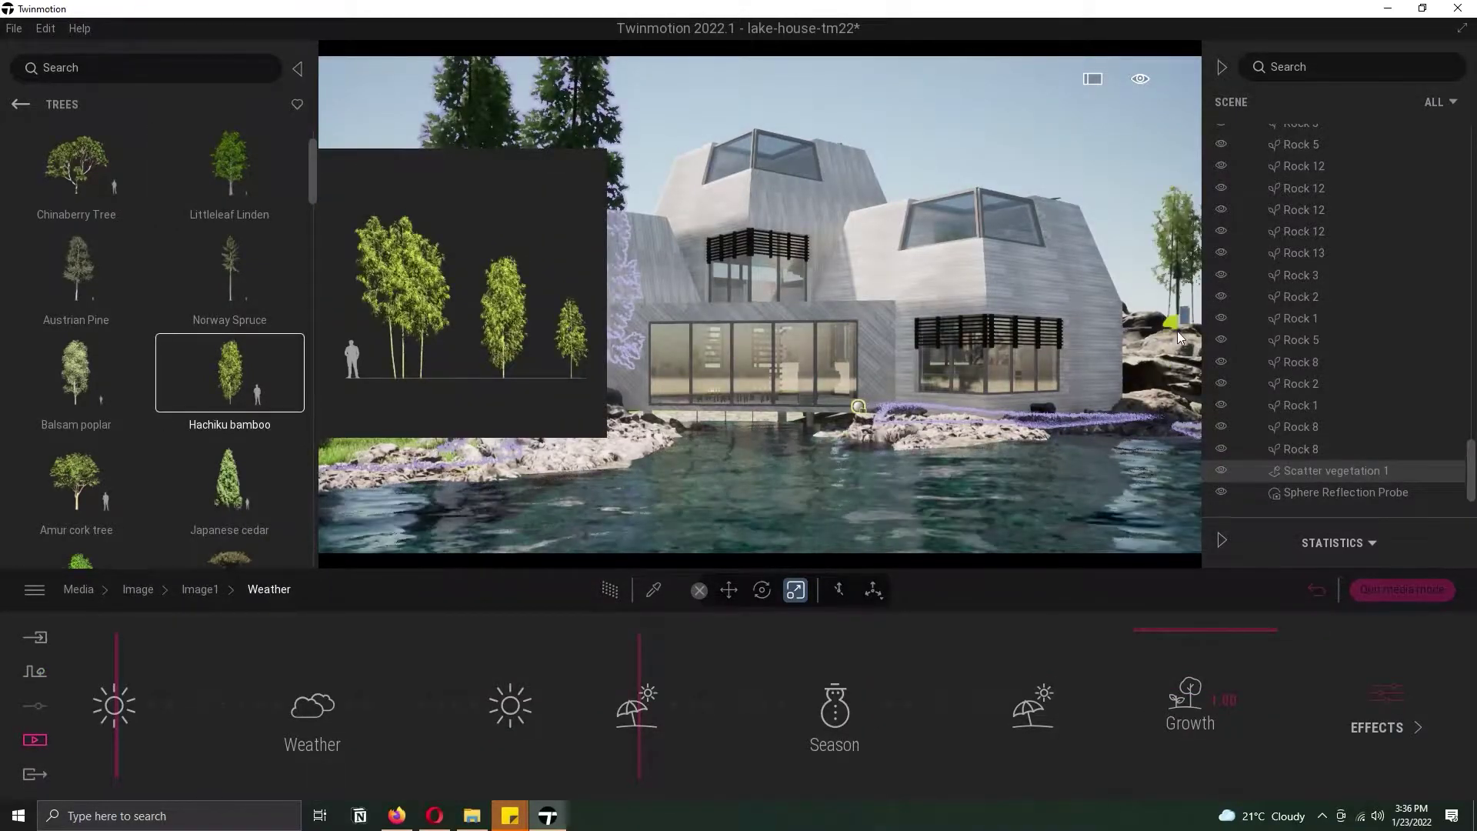
right_drag(859, 492, 859, 491)
Step: Place Chinaberry and Katsura trees on the lawn along the shoreline
click(108, 185)
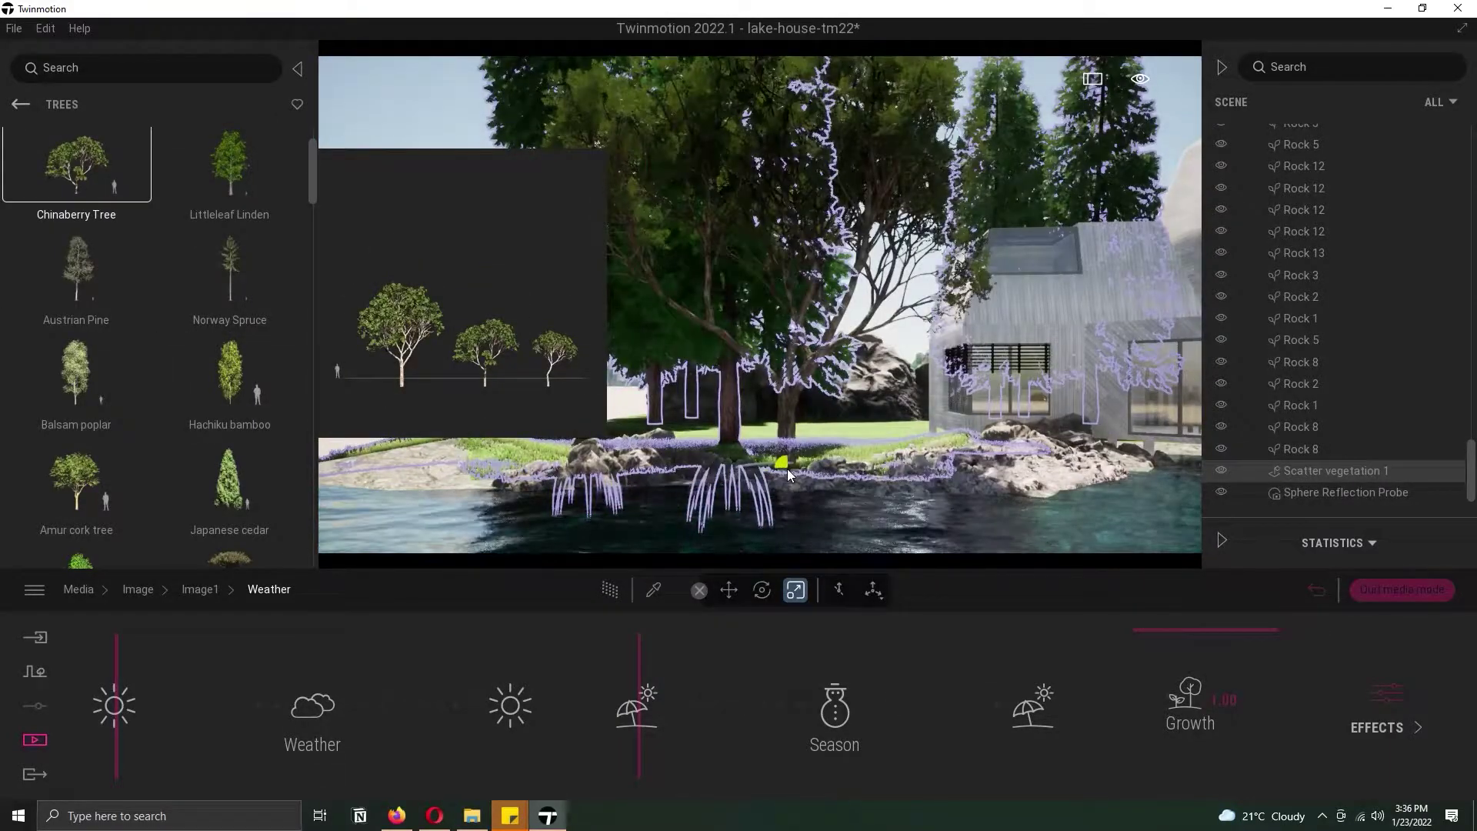
scroll(241, 201, down, 1)
drag(234, 196, 882, 423)
scroll(93, 231, down, 3)
click(80, 236)
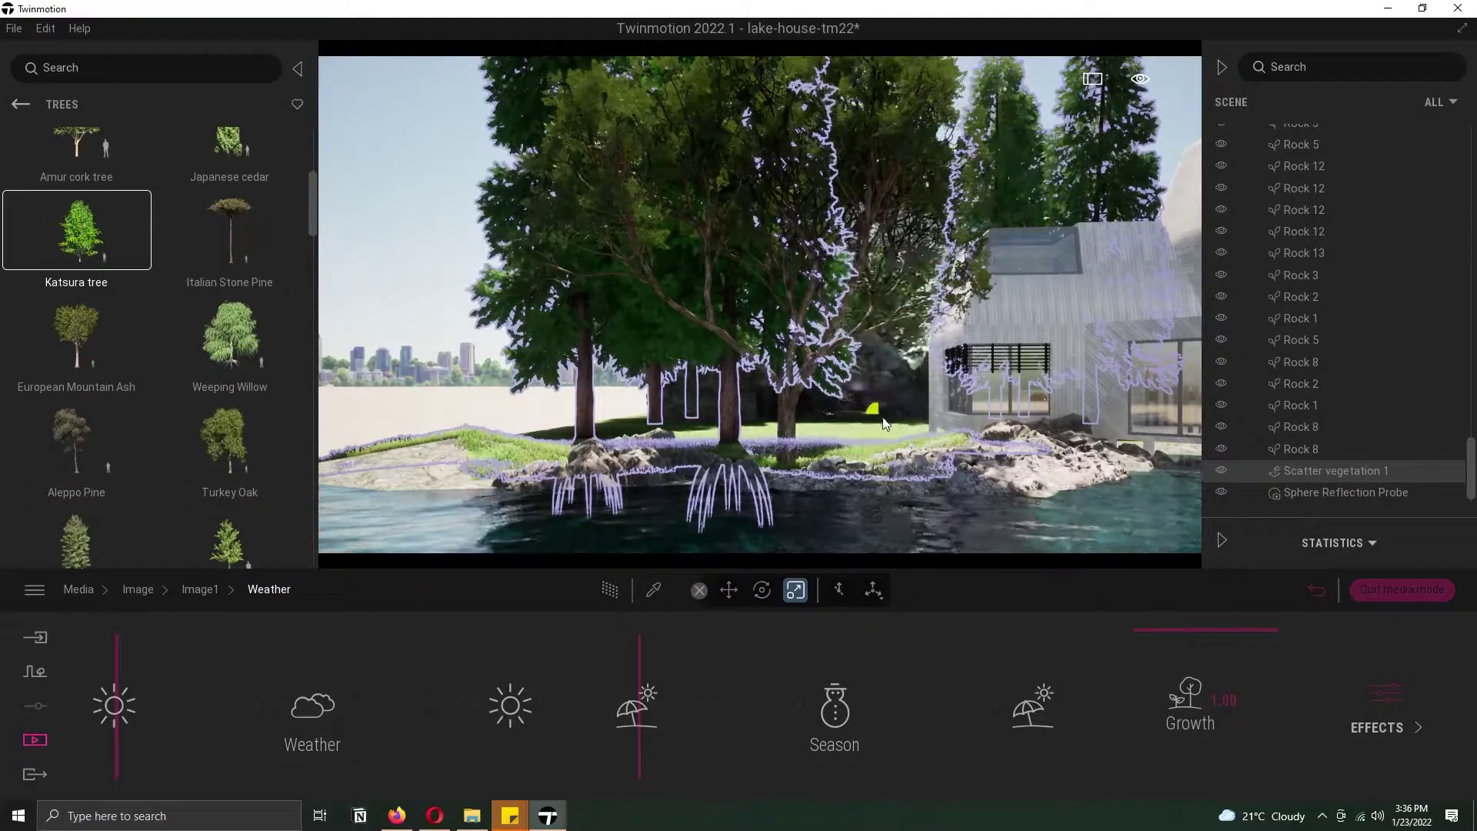
drag(526, 429, 368, 454)
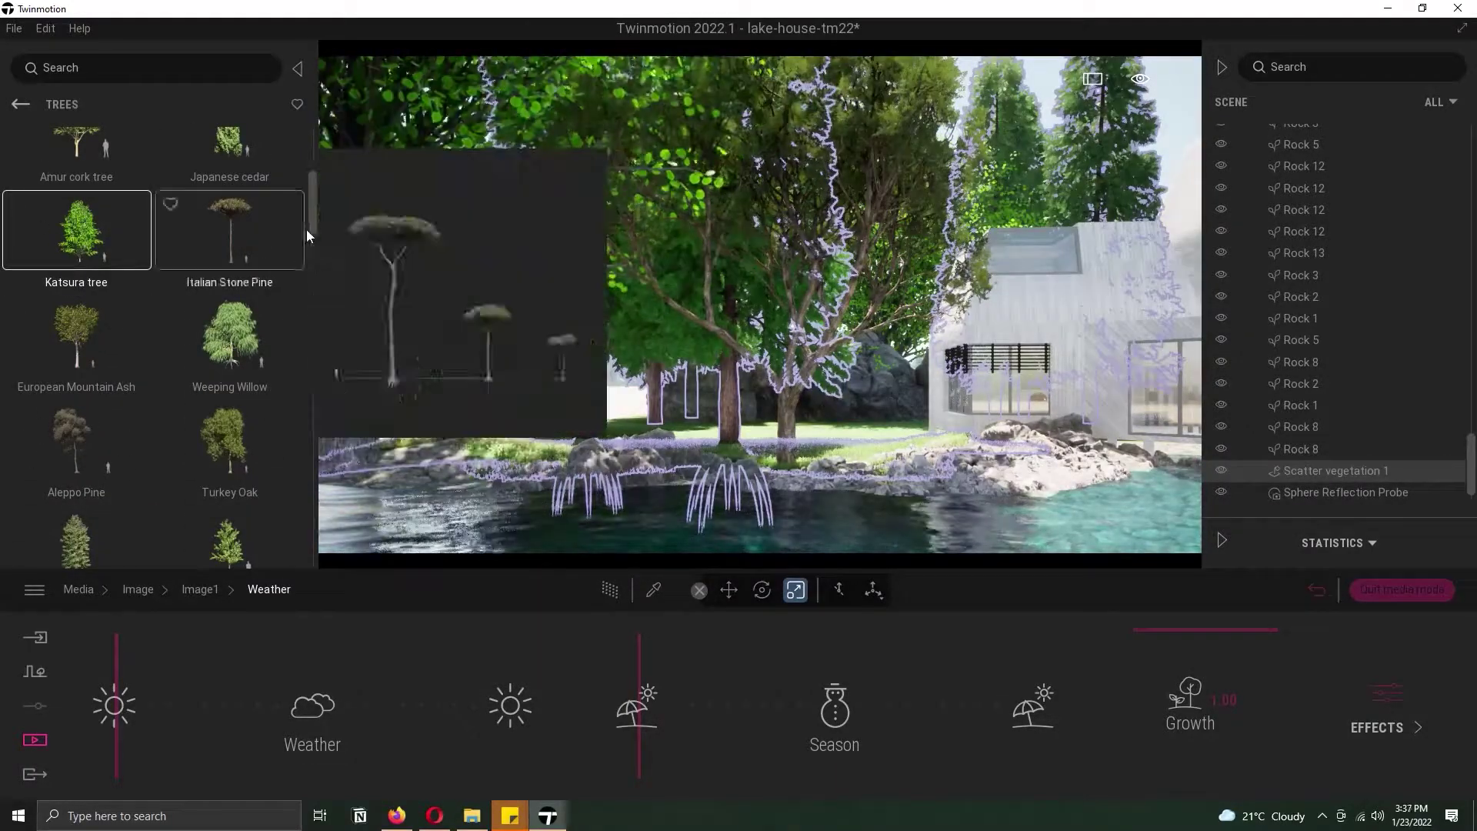
Step: Place several Japanese white larch trees on the lawn around and behind the house
scroll(307, 242, down, 5)
drag(229, 244, 774, 455)
right_drag(774, 455, 759, 455)
click(744, 522)
click(926, 527)
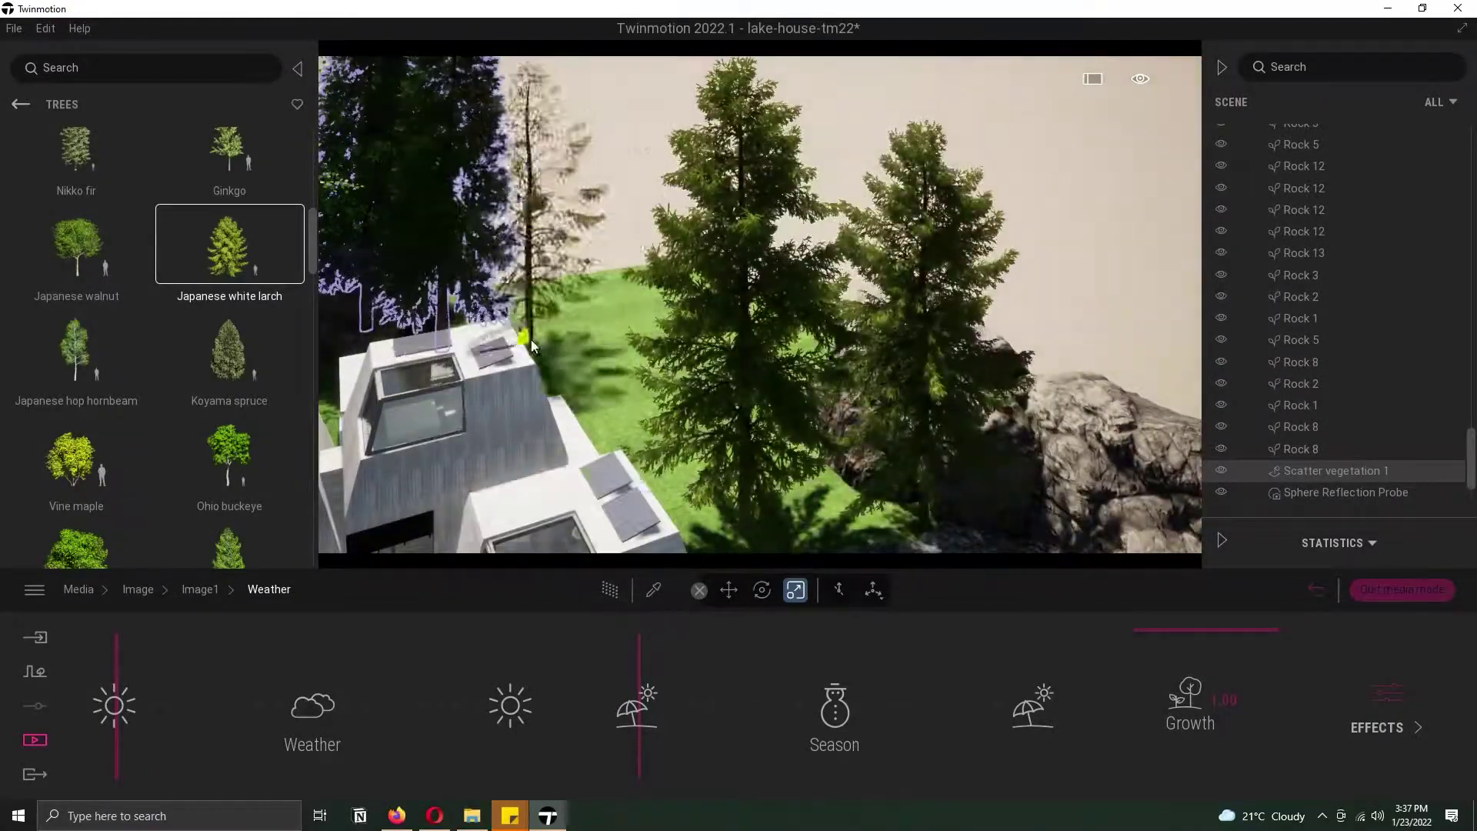
click(594, 389)
click(532, 297)
Step: Return to the Image1 view and save the project
click(37, 737)
click(290, 674)
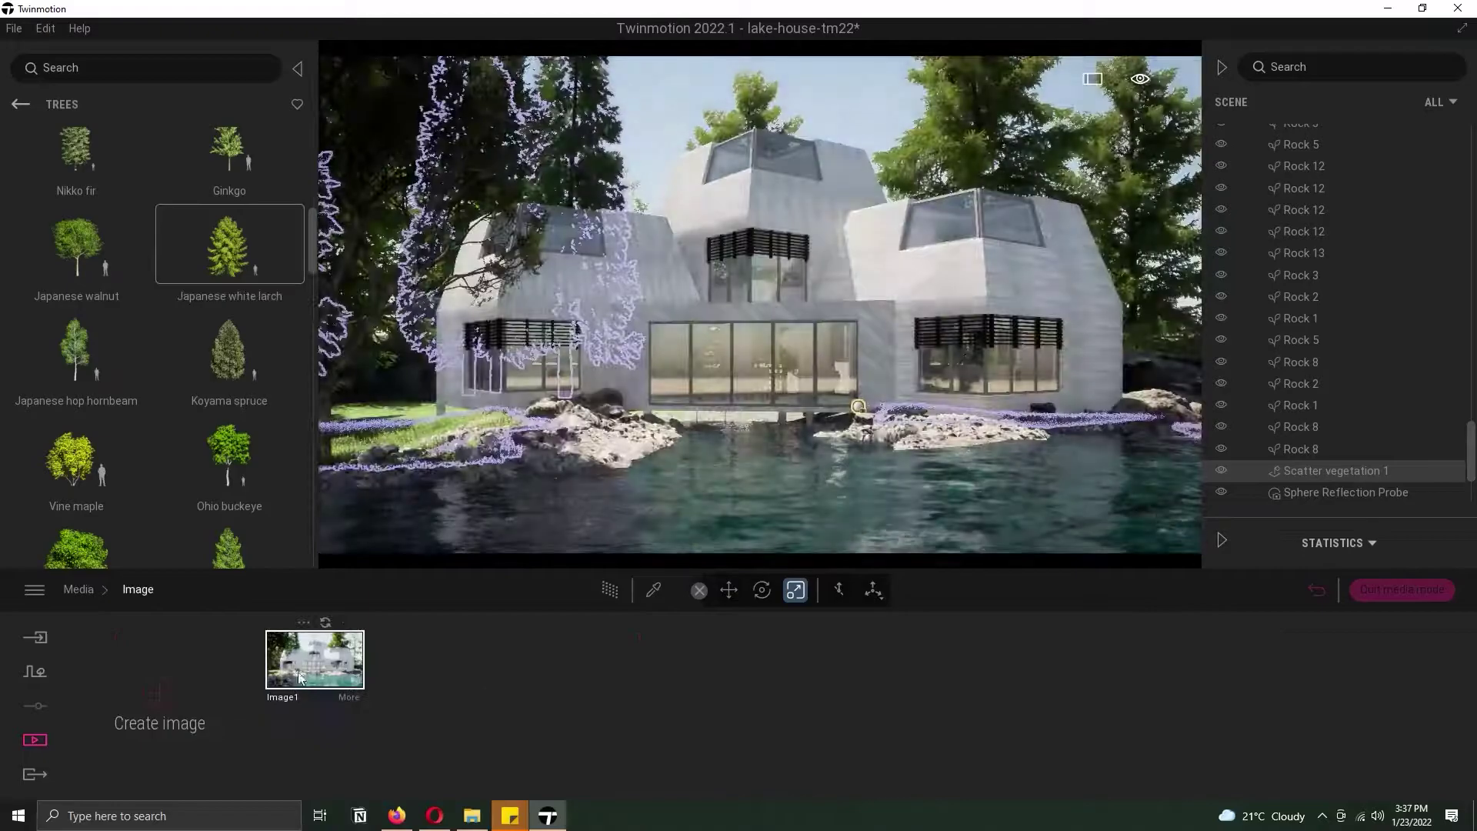
click(14, 103)
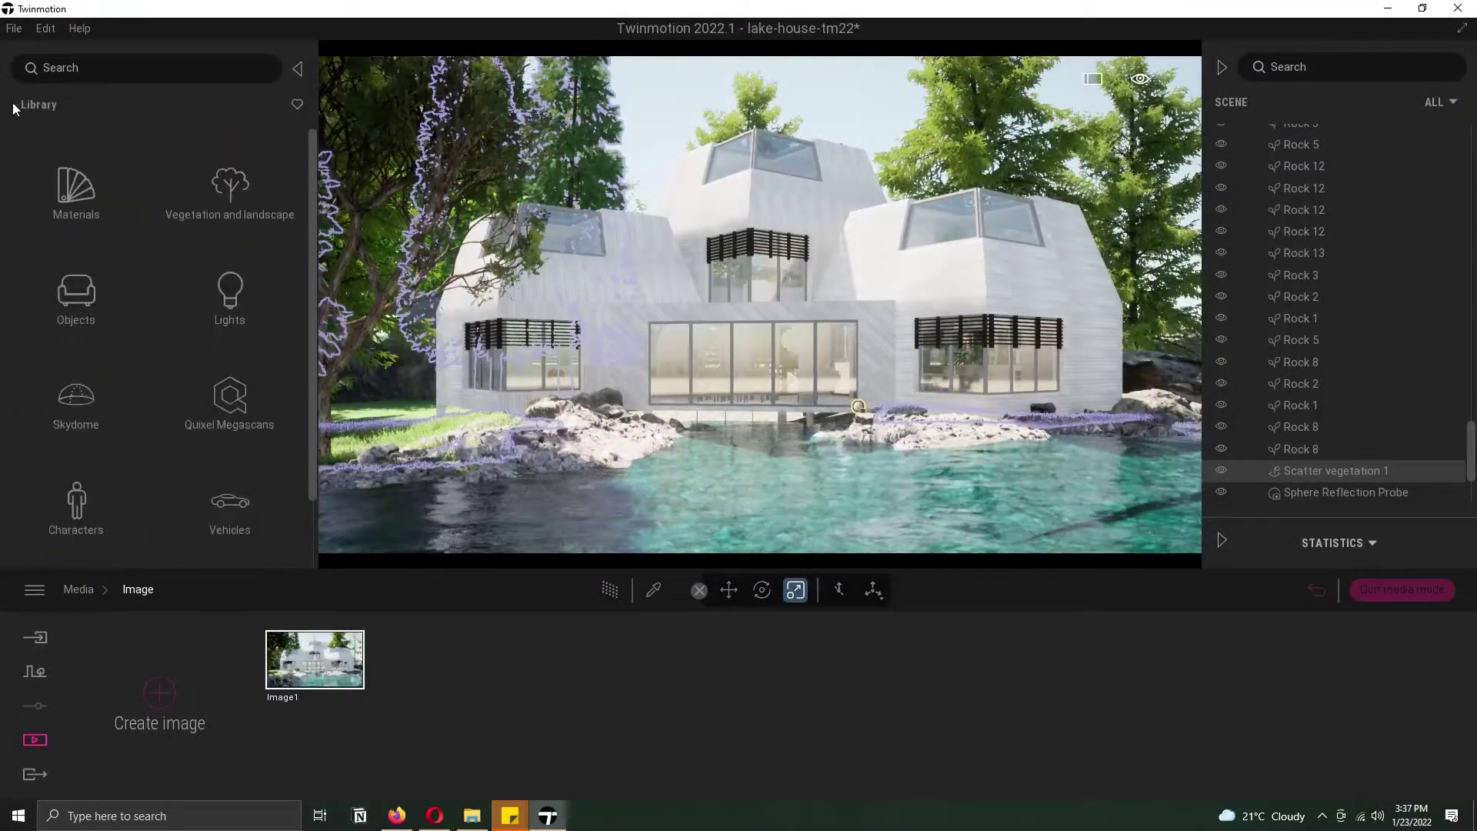
key(ctrl+s)
Step: Compare the concrete, wall covering and wood materials in the library for the house exterior
drag(312, 214, 303, 285)
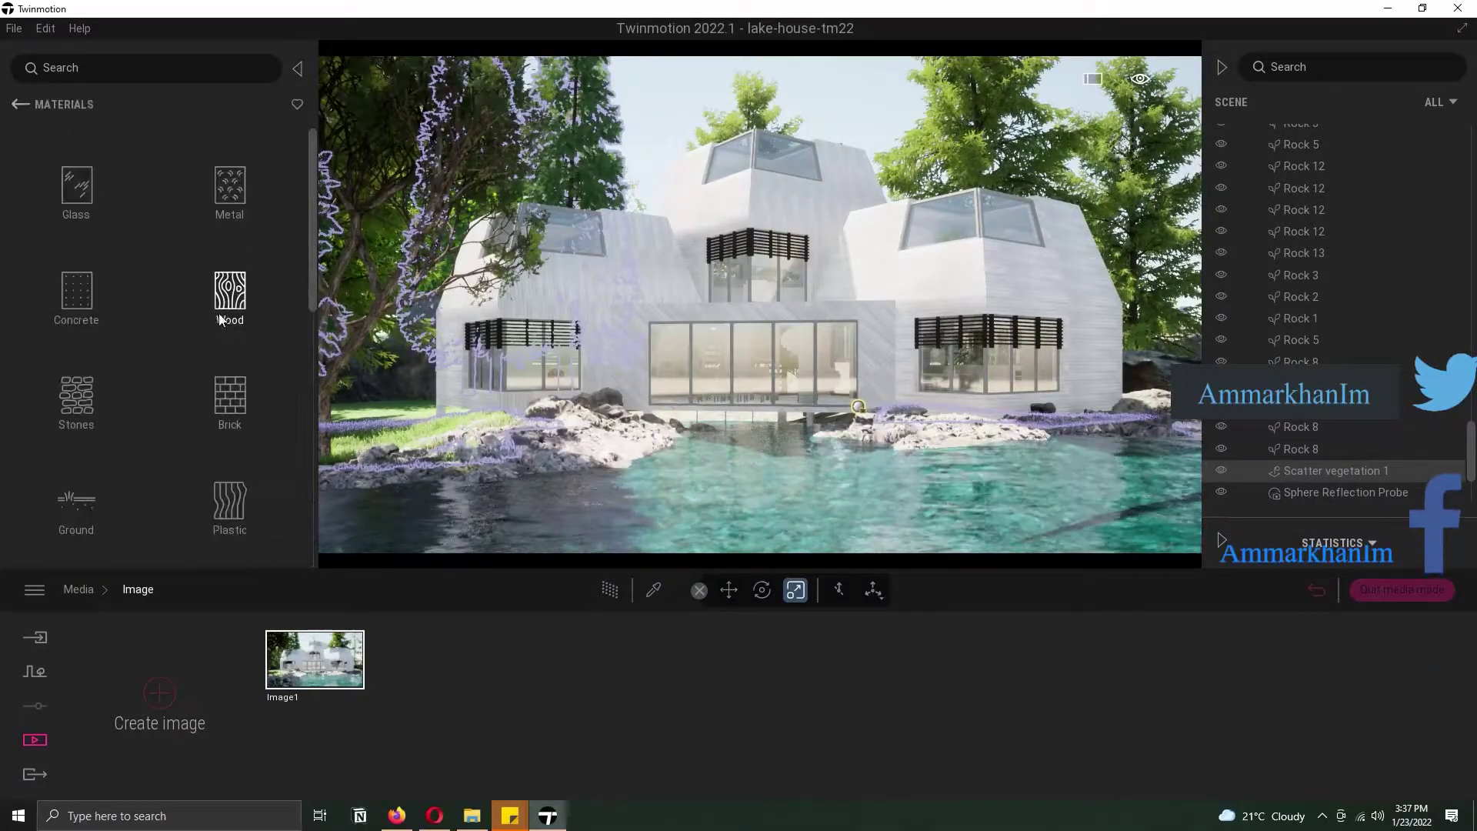
click(76, 294)
scroll(131, 233, down, 3)
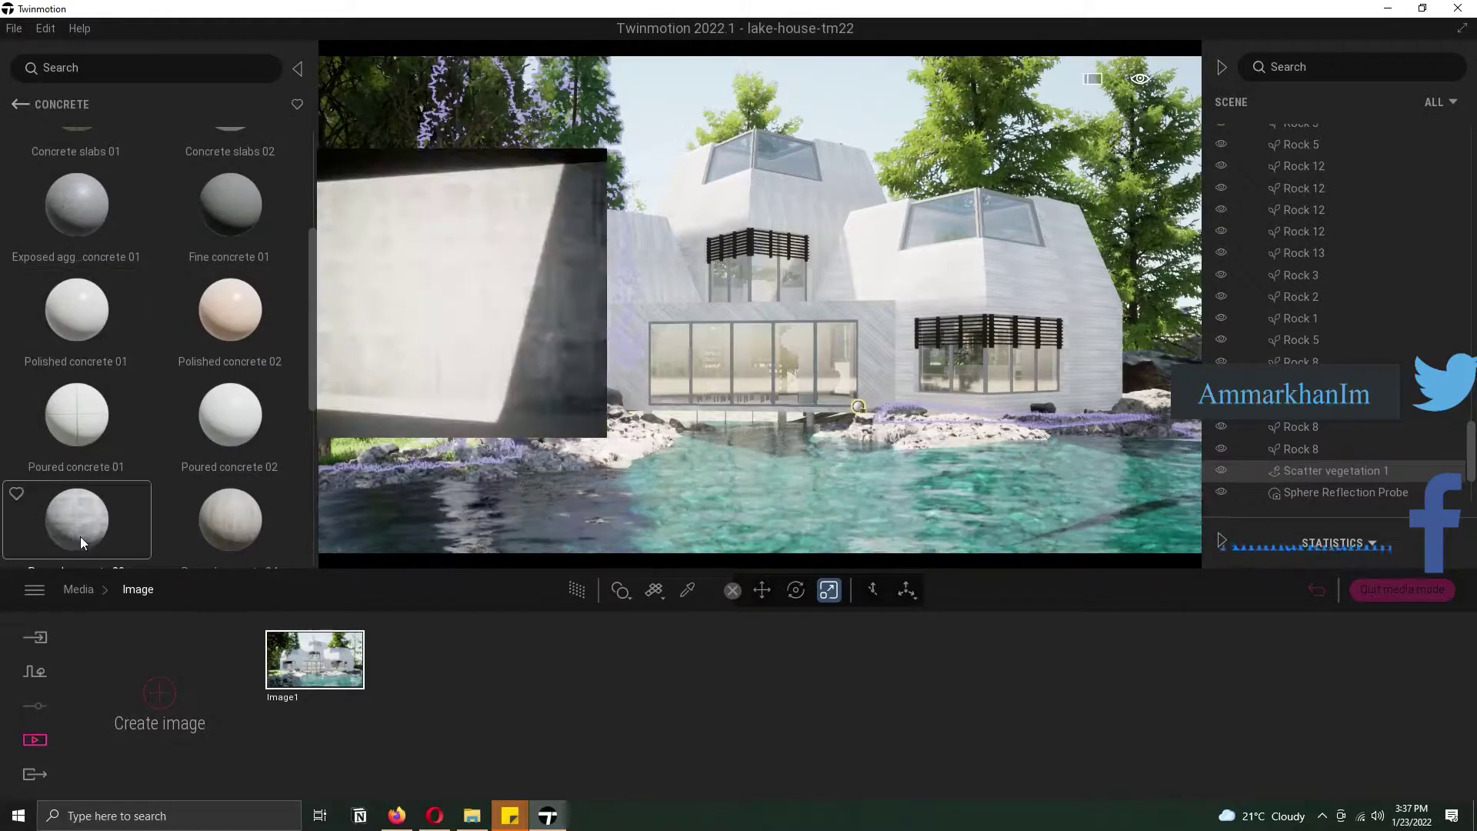
scroll(80, 538, down, 4)
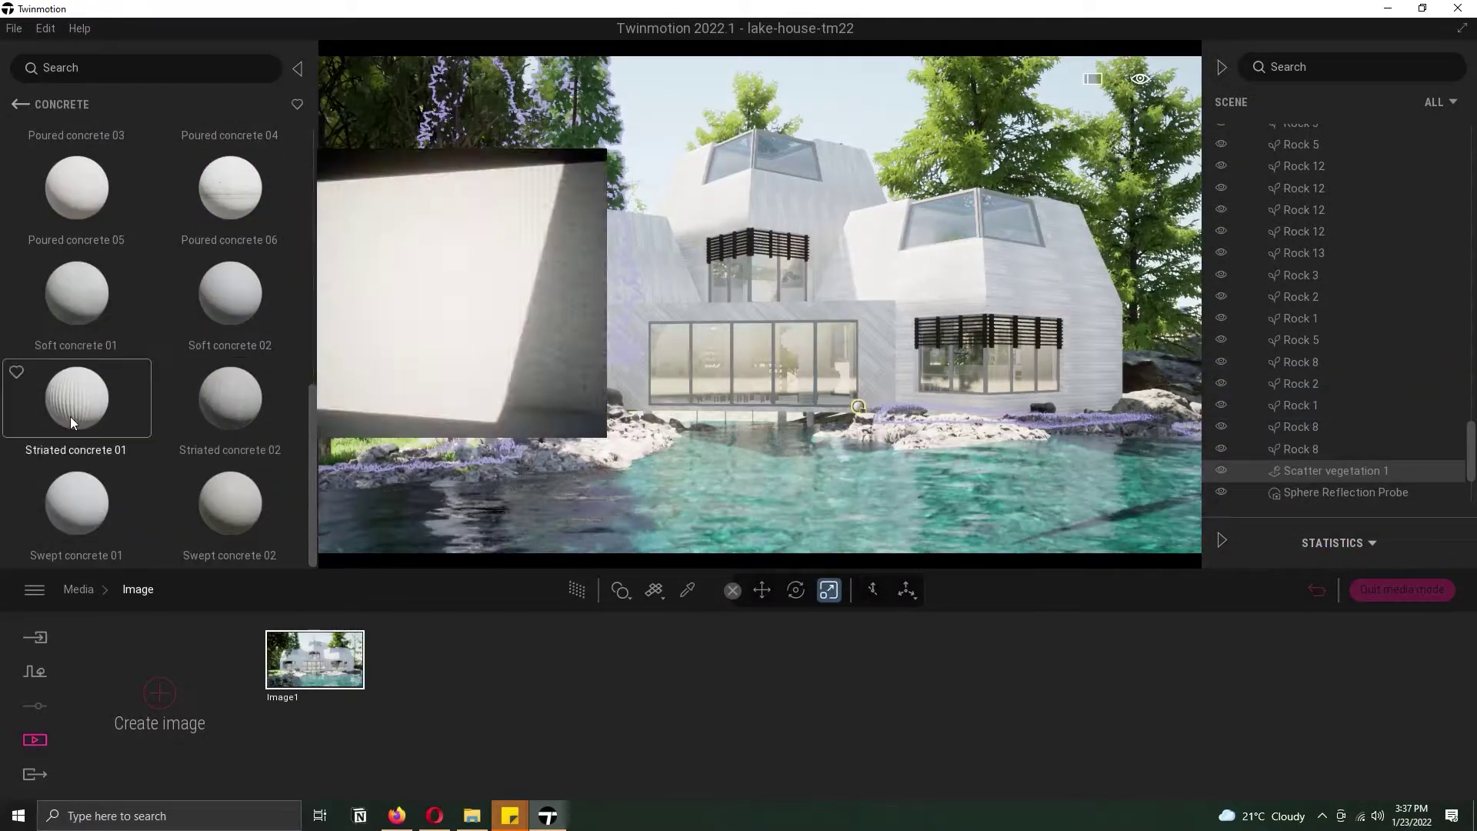
scroll(306, 465, up, 8)
click(20, 104)
scroll(303, 278, down, 3)
click(76, 396)
scroll(229, 478, down, 3)
scroll(302, 367, down, 1)
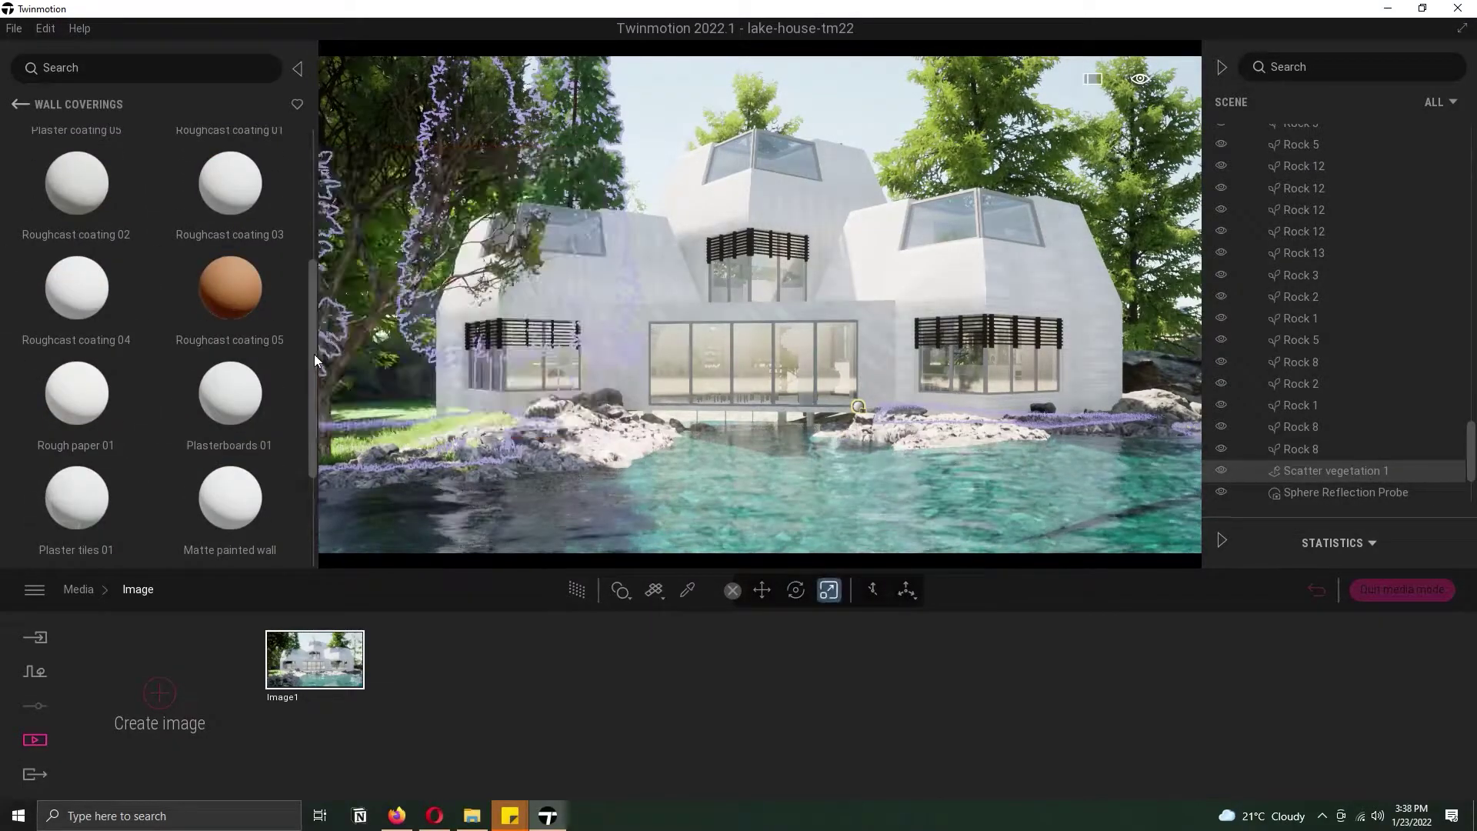
drag(313, 356, 309, 450)
click(18, 104)
click(230, 275)
drag(311, 196, 281, 546)
scroll(280, 545, down, 1)
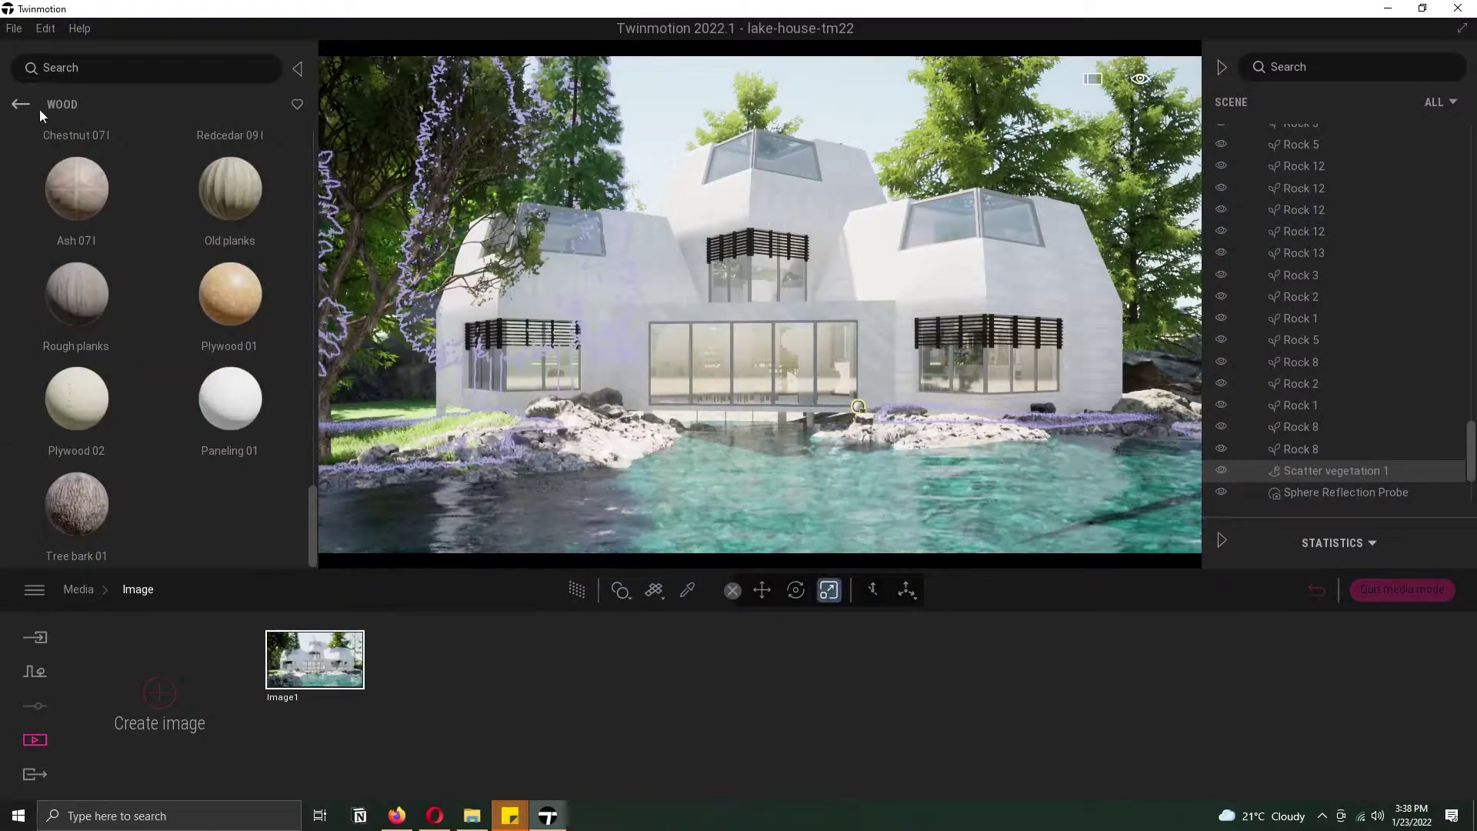
Step: Apply the Carbon metal material to the window frames of the house
click(20, 104)
click(233, 291)
scroll(302, 308, down, 4)
double_click(490, 377)
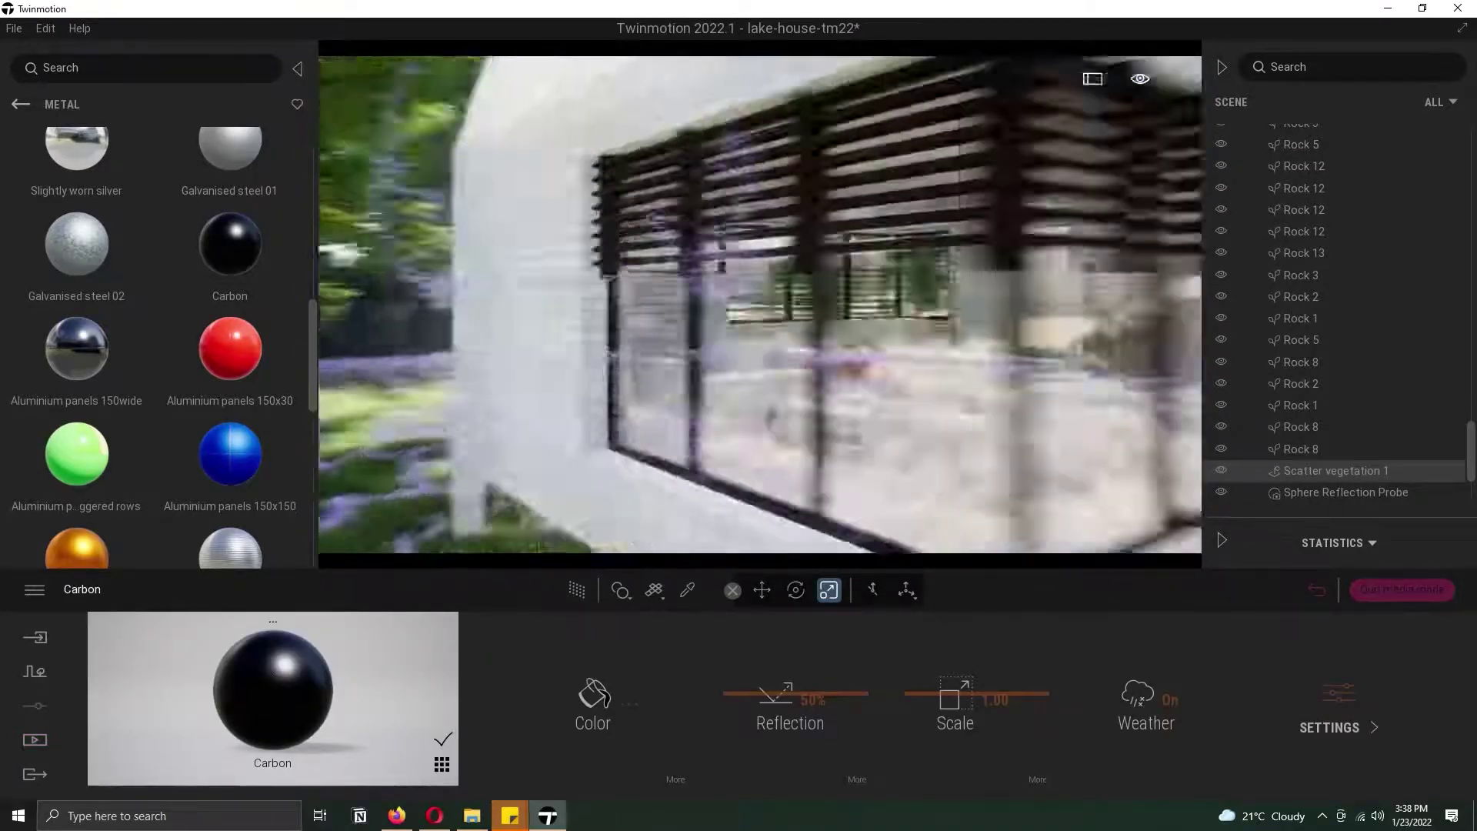
Step: Apply the Reflective glass material to the window panes
click(19, 106)
click(228, 186)
drag(228, 186, 539, 339)
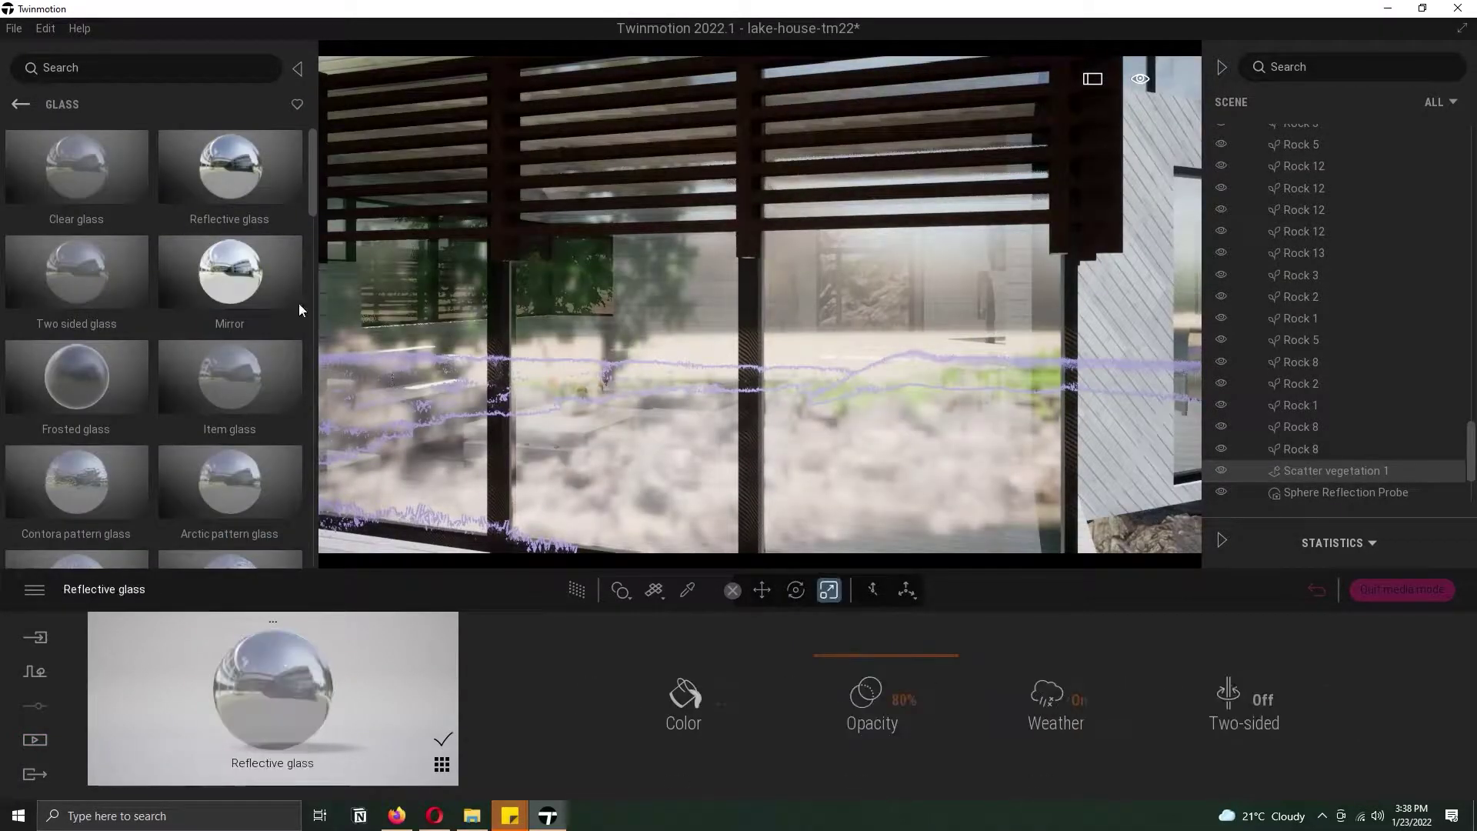
Step: Apply the Mahogany 01 D wood material to the horizontal slats above the windows
click(17, 106)
click(232, 291)
click(15, 107)
click(77, 285)
drag(310, 191, 307, 305)
drag(84, 244, 554, 180)
drag(312, 288, 312, 230)
Step: Apply the Rough paper 01 wall covering to the exterior walls of the house
right_drag(585, 254, 739, 293)
click(21, 105)
drag(314, 315, 318, 358)
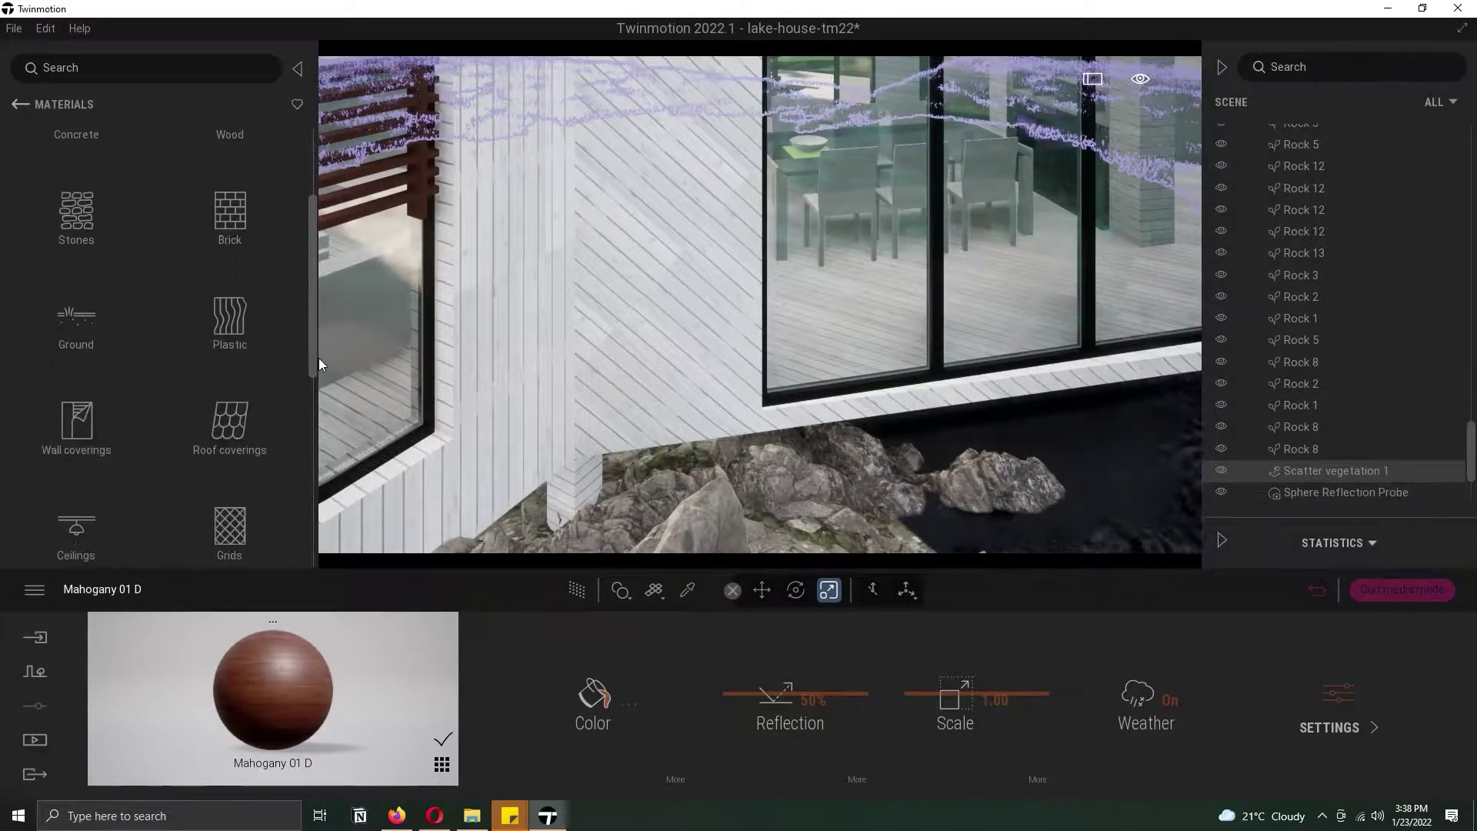
click(231, 360)
mouse_move(73, 266)
drag(77, 269, 369, 462)
Step: Return to the Image1 view and save the project
click(35, 740)
click(336, 667)
key(ctrl+s)
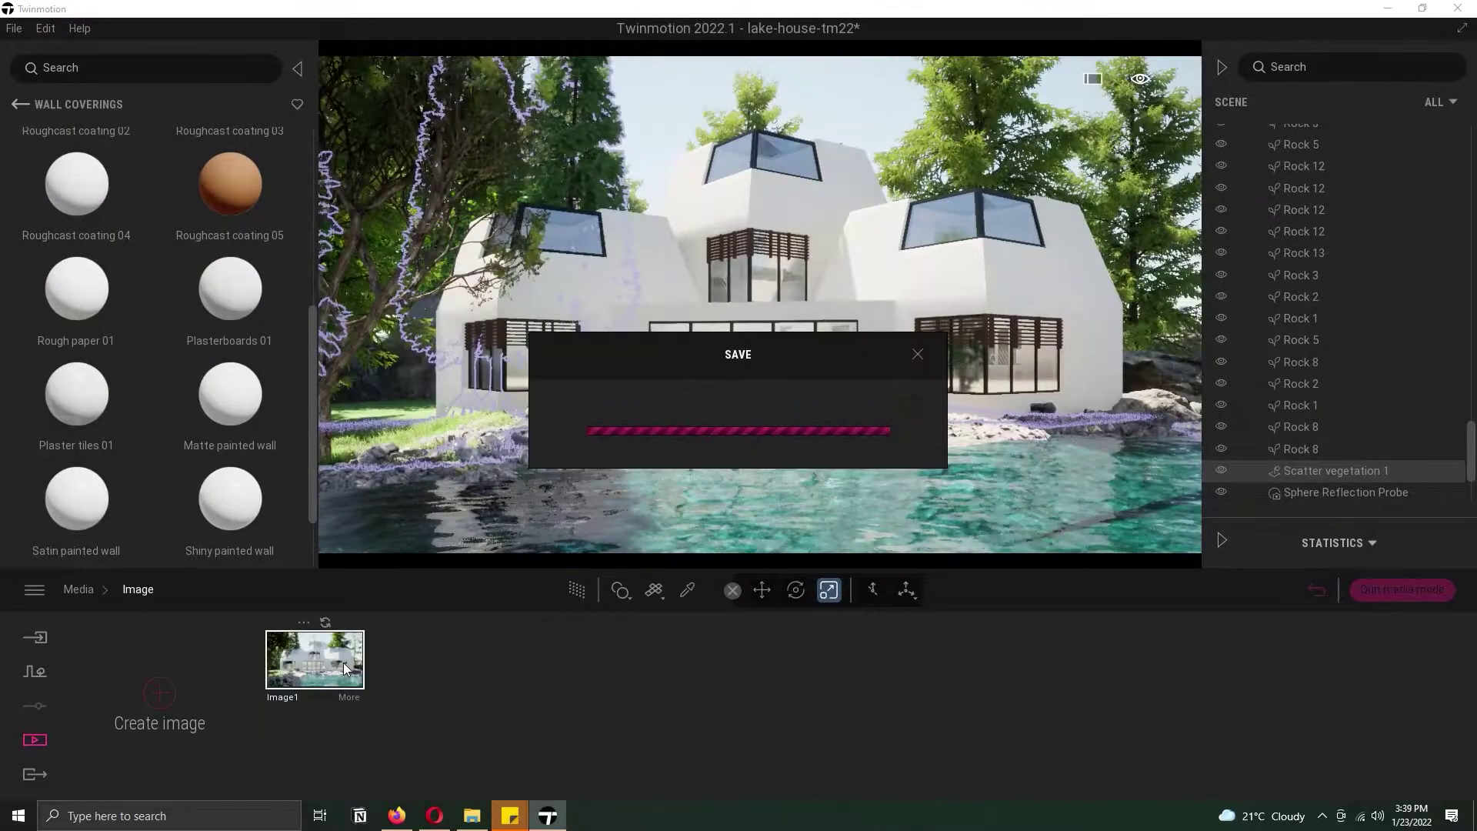
Step: Turn on the skydome in Image1's lighting and raise its intensity to about 9.3
click(699, 699)
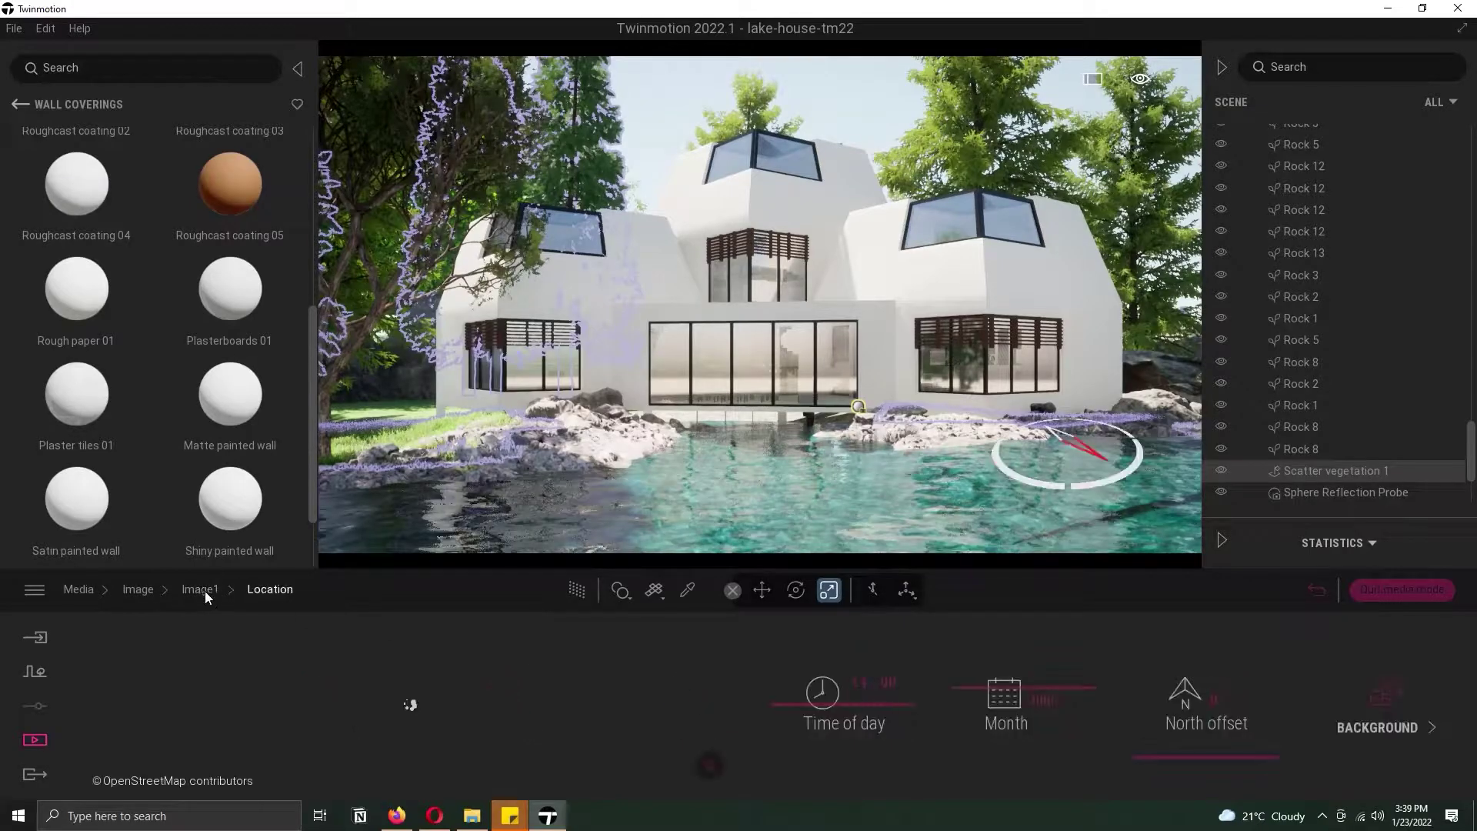
click(206, 589)
click(539, 695)
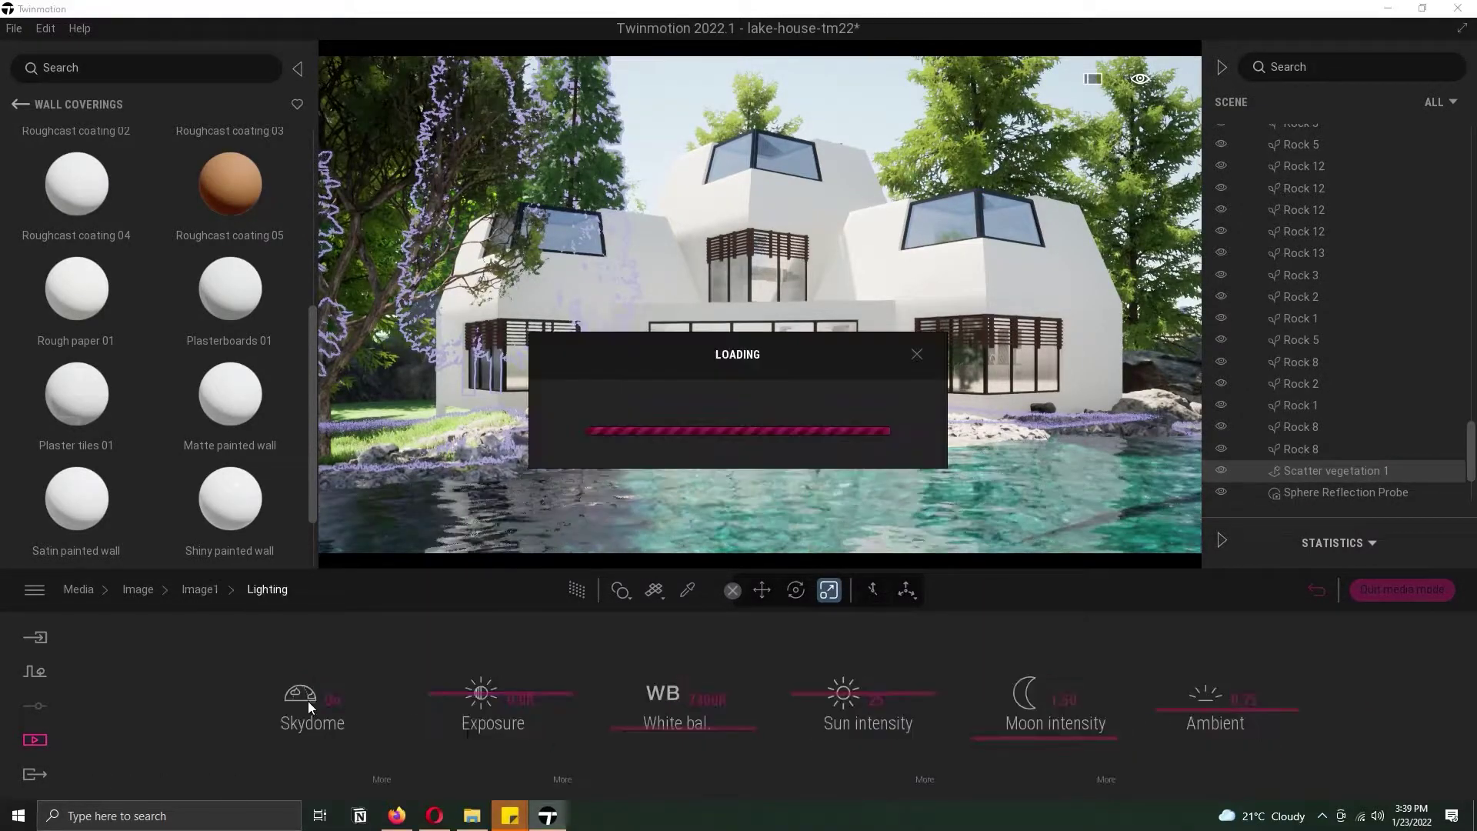
click(19, 105)
click(382, 780)
drag(574, 732, 582, 701)
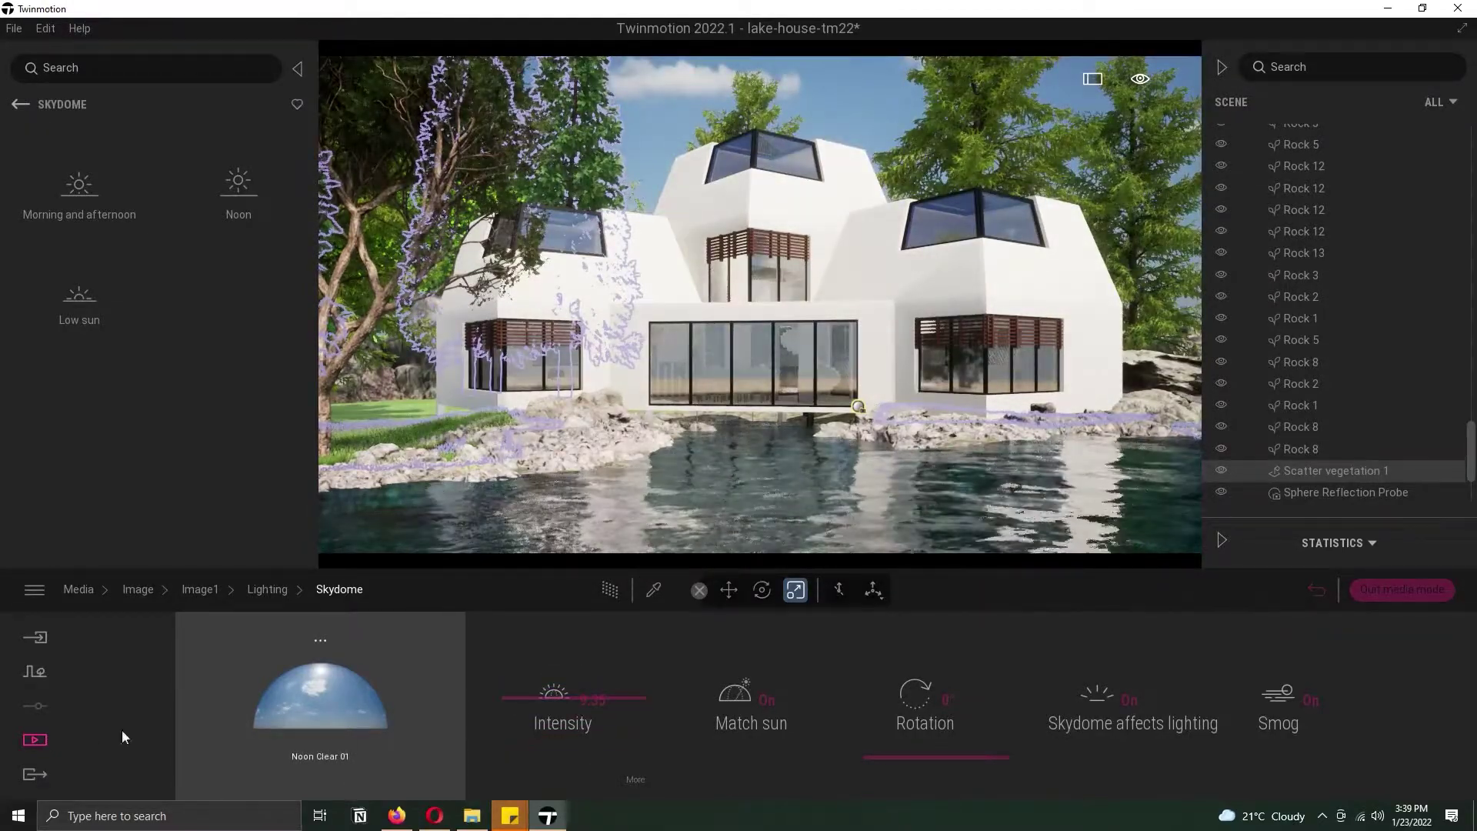
Step: Create a second image and replace its skydome with the LowSun Overcast 06 sky
click(34, 740)
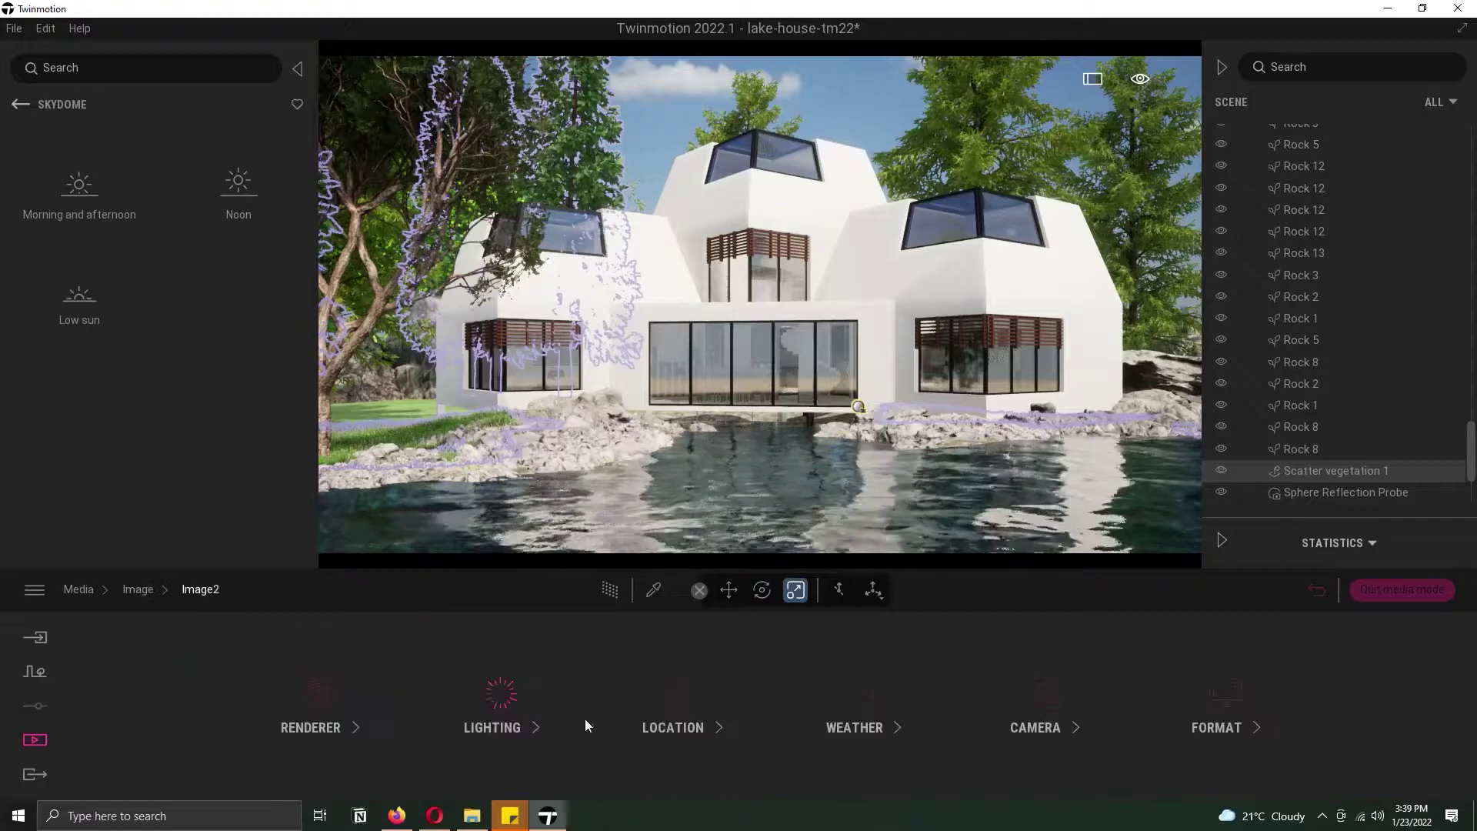
click(311, 704)
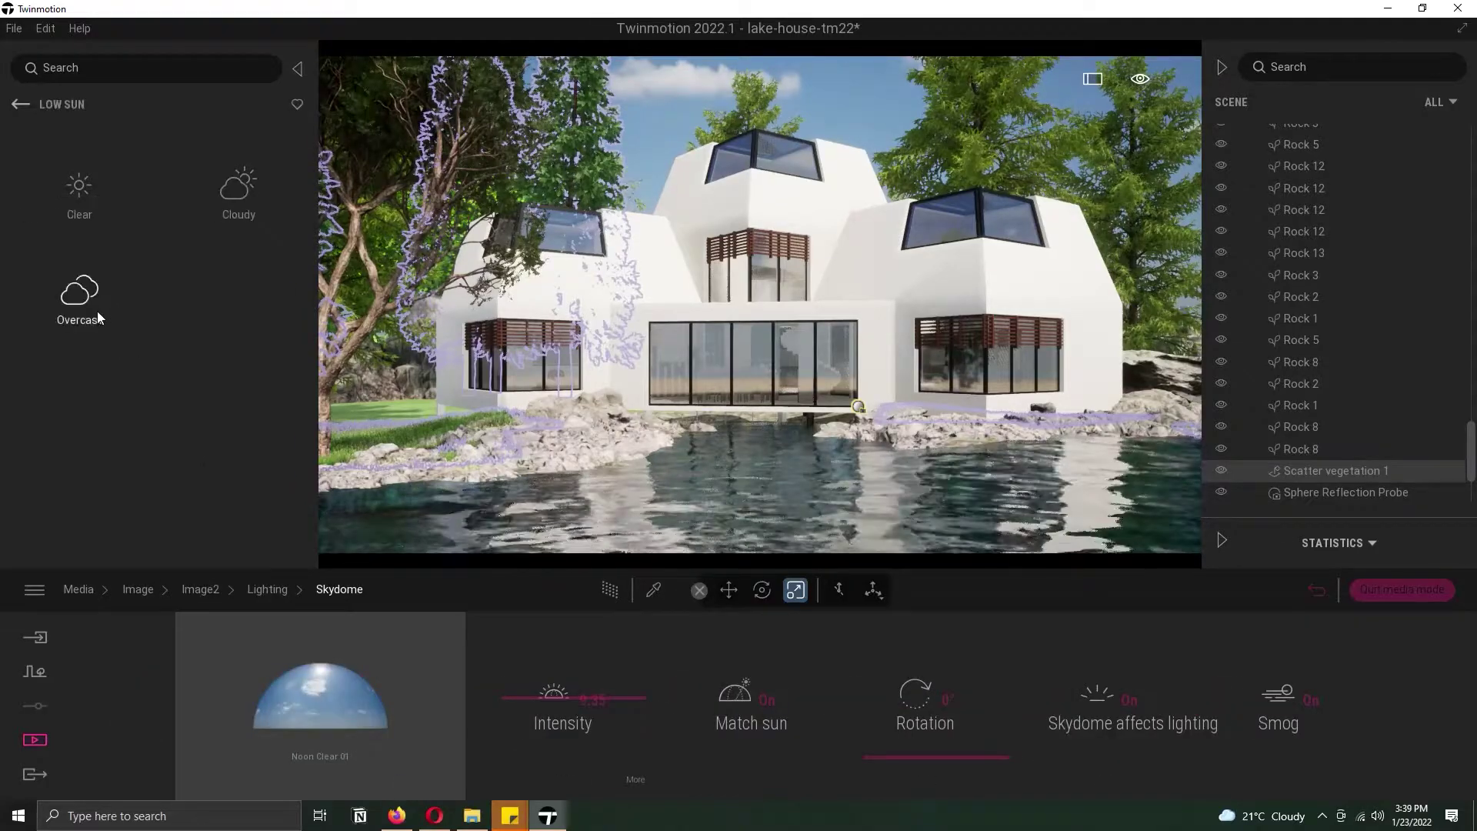
click(238, 194)
scroll(305, 224, down, 5)
click(21, 104)
click(79, 292)
scroll(308, 193, down, 3)
drag(120, 626, 303, 710)
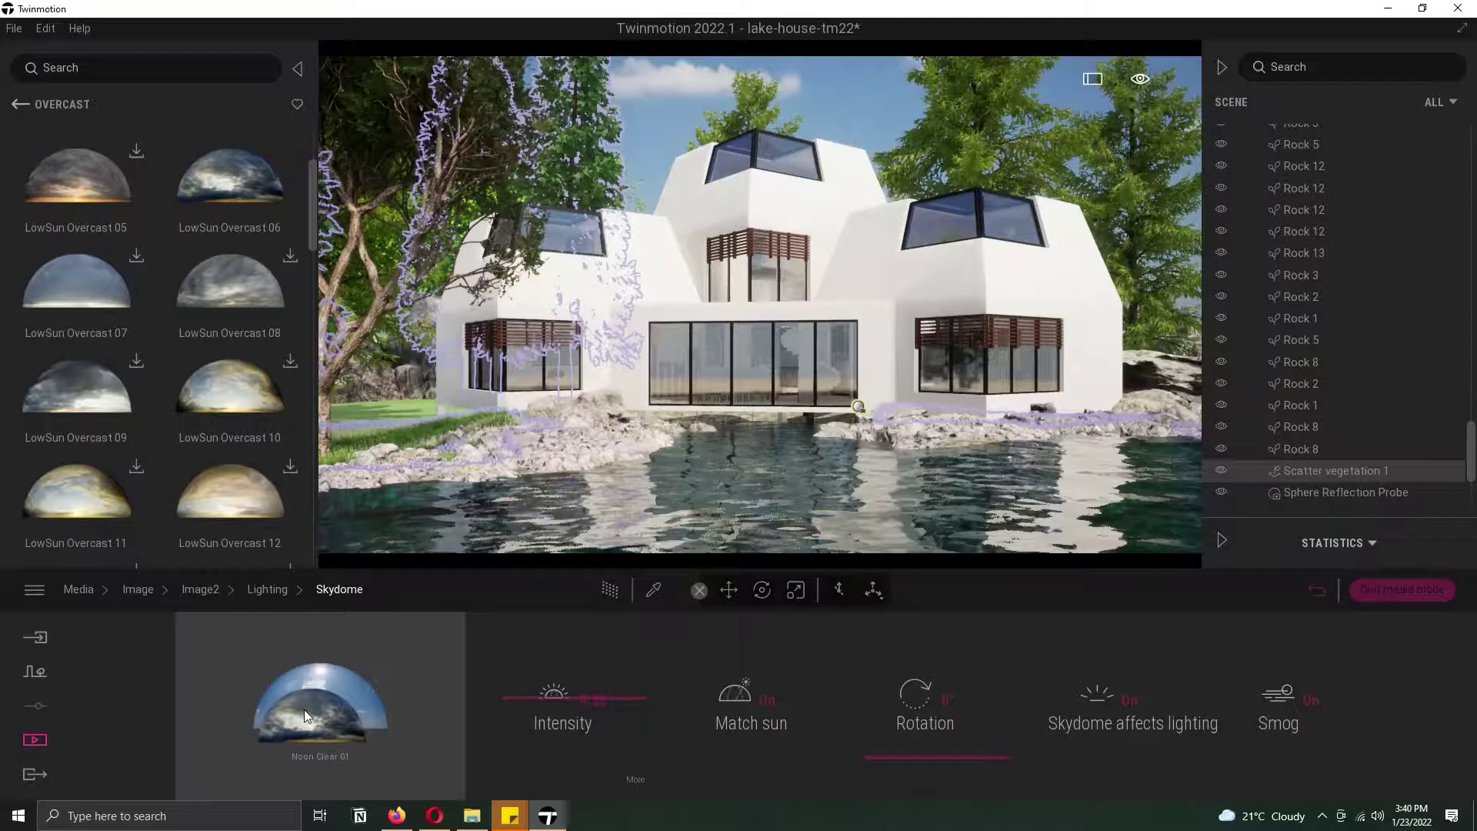
Step: Rotate Image2's skydome to 255° and preview the view with the path tracer
drag(934, 754, 933, 662)
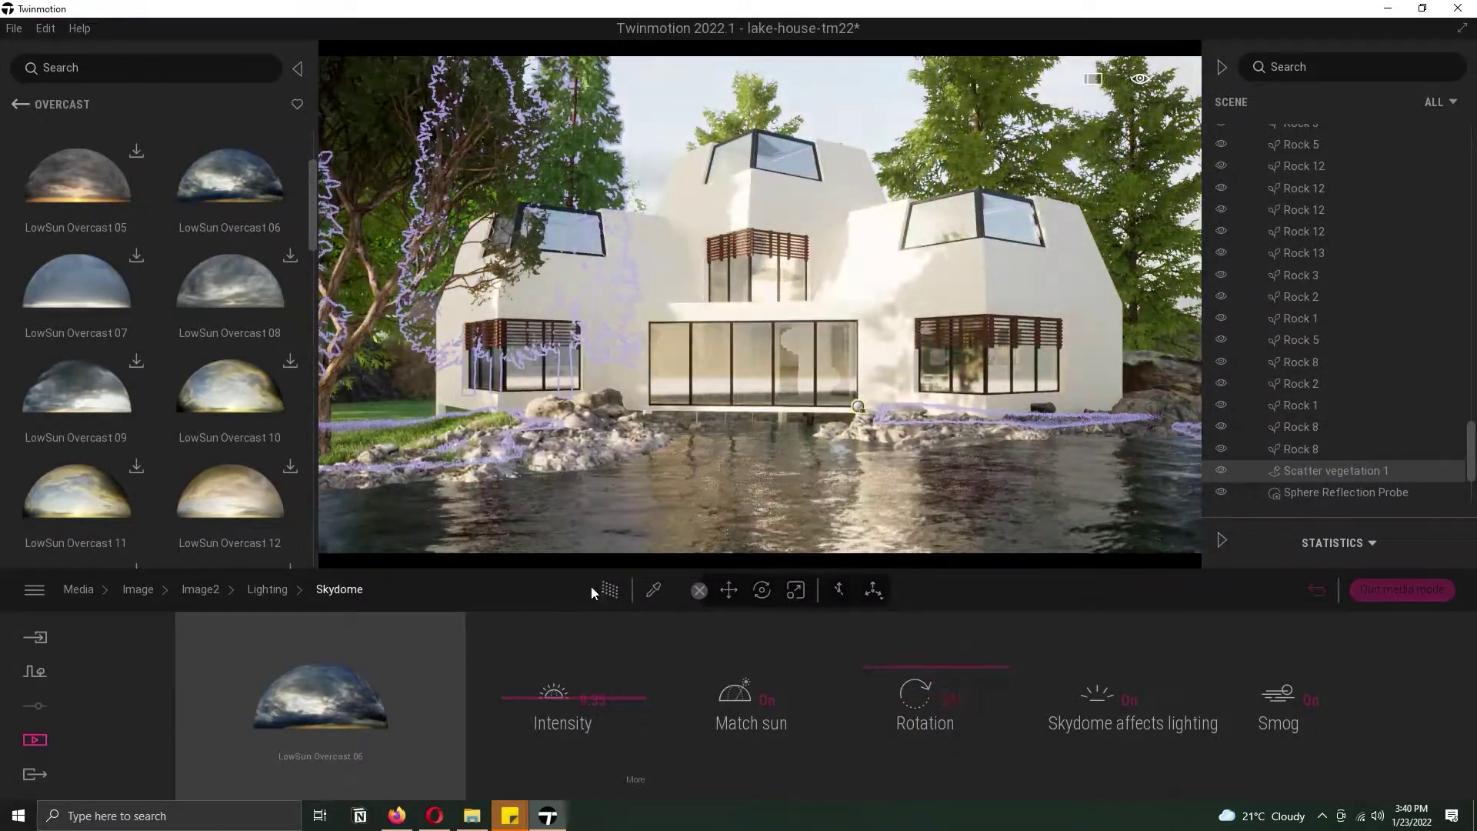
click(607, 589)
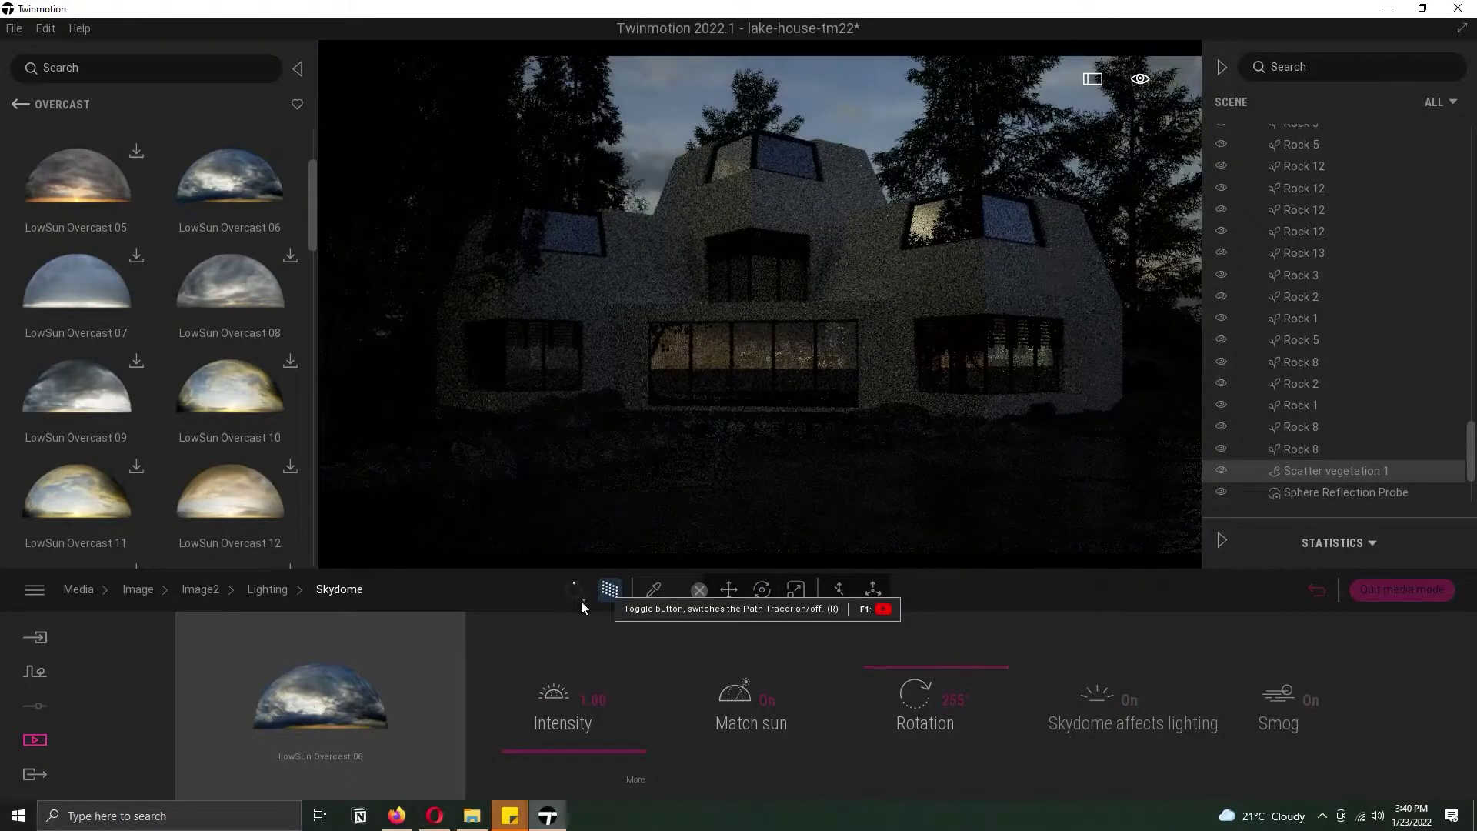
click(580, 601)
click(561, 478)
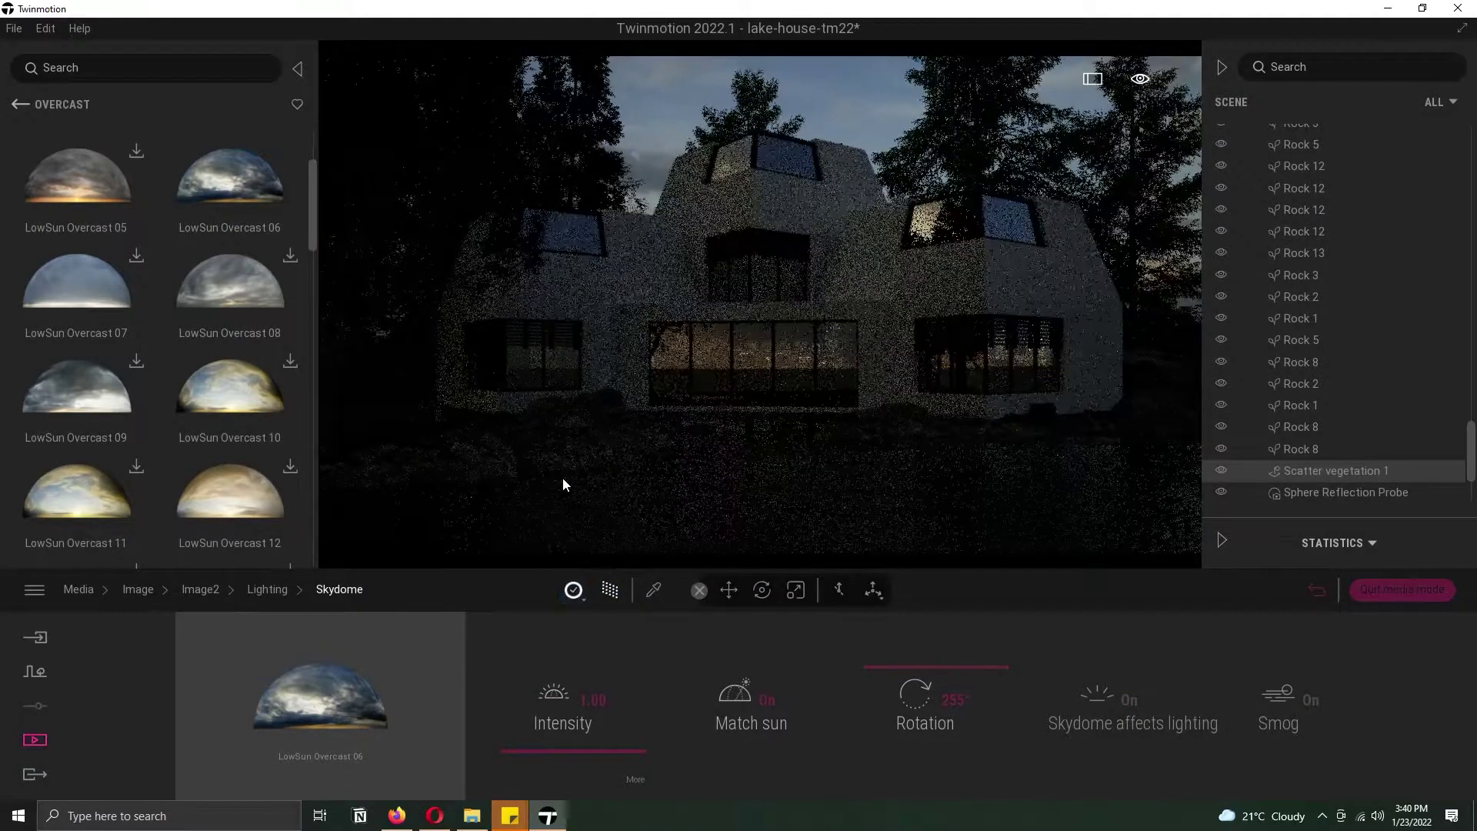
Step: Enable the path tracer for Image2 and set the skydome intensity to 5
click(607, 696)
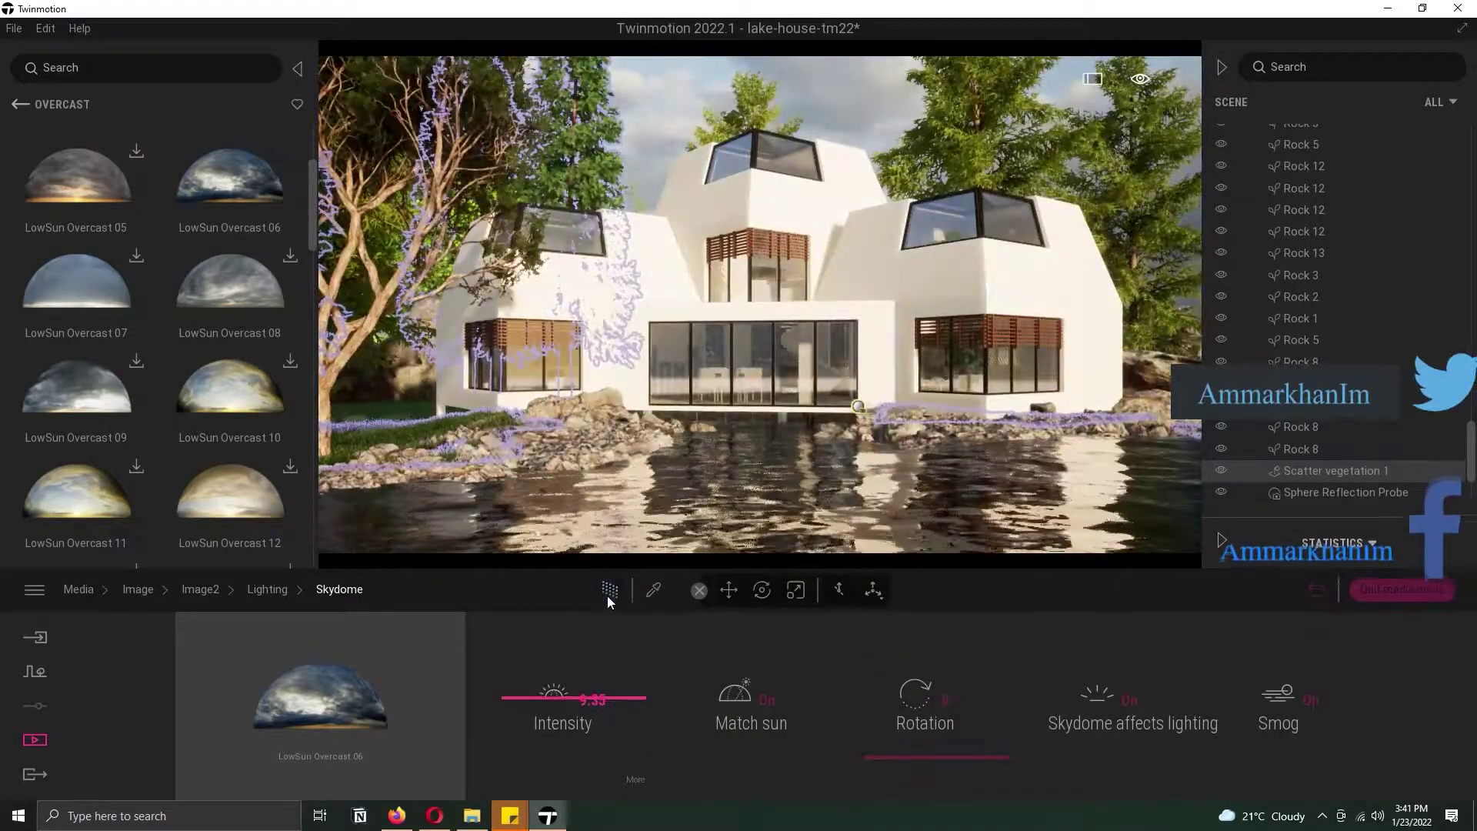
click(607, 595)
click(607, 596)
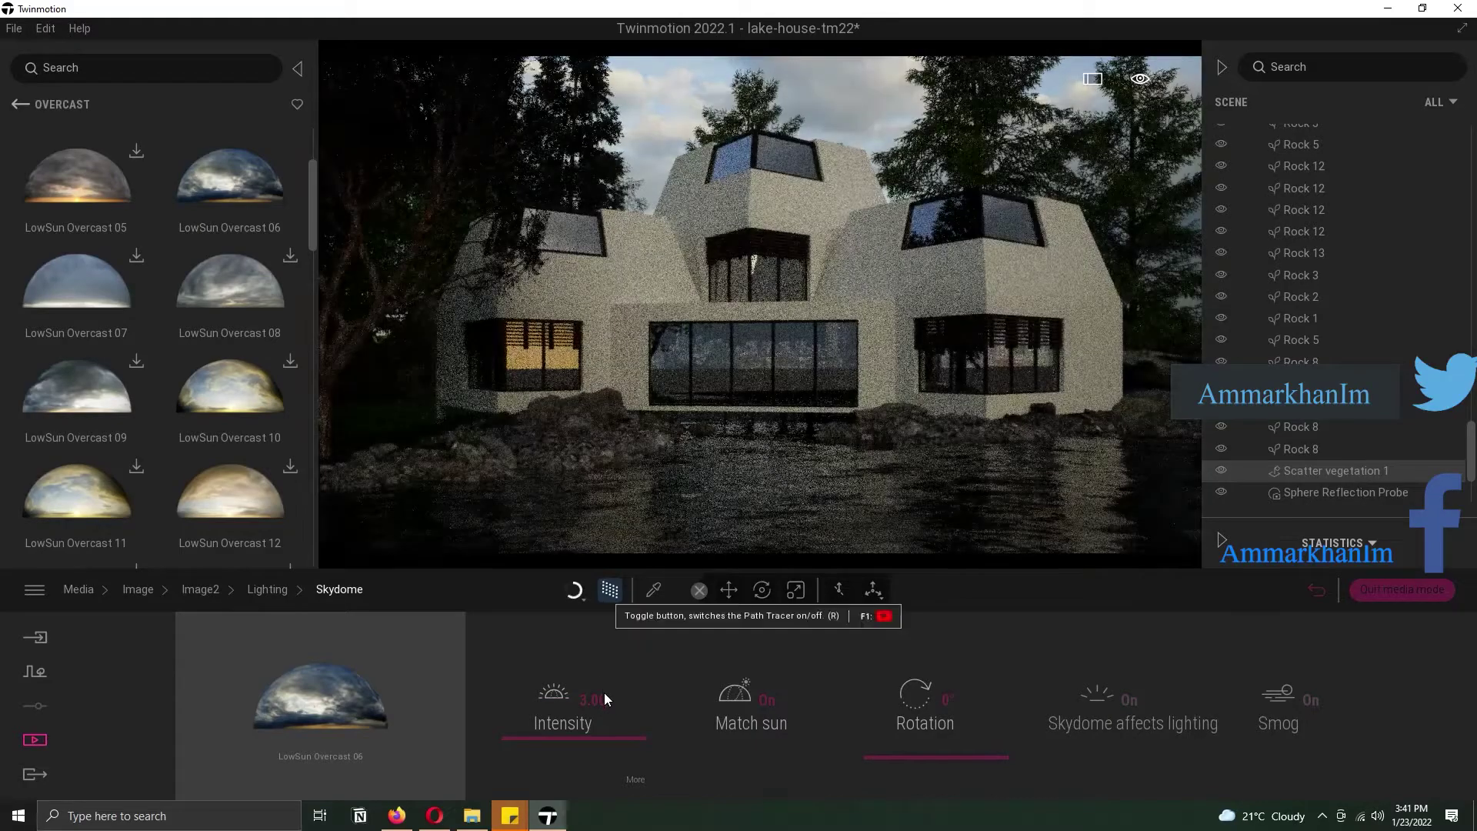
click(603, 696)
text(5)
key(Return)
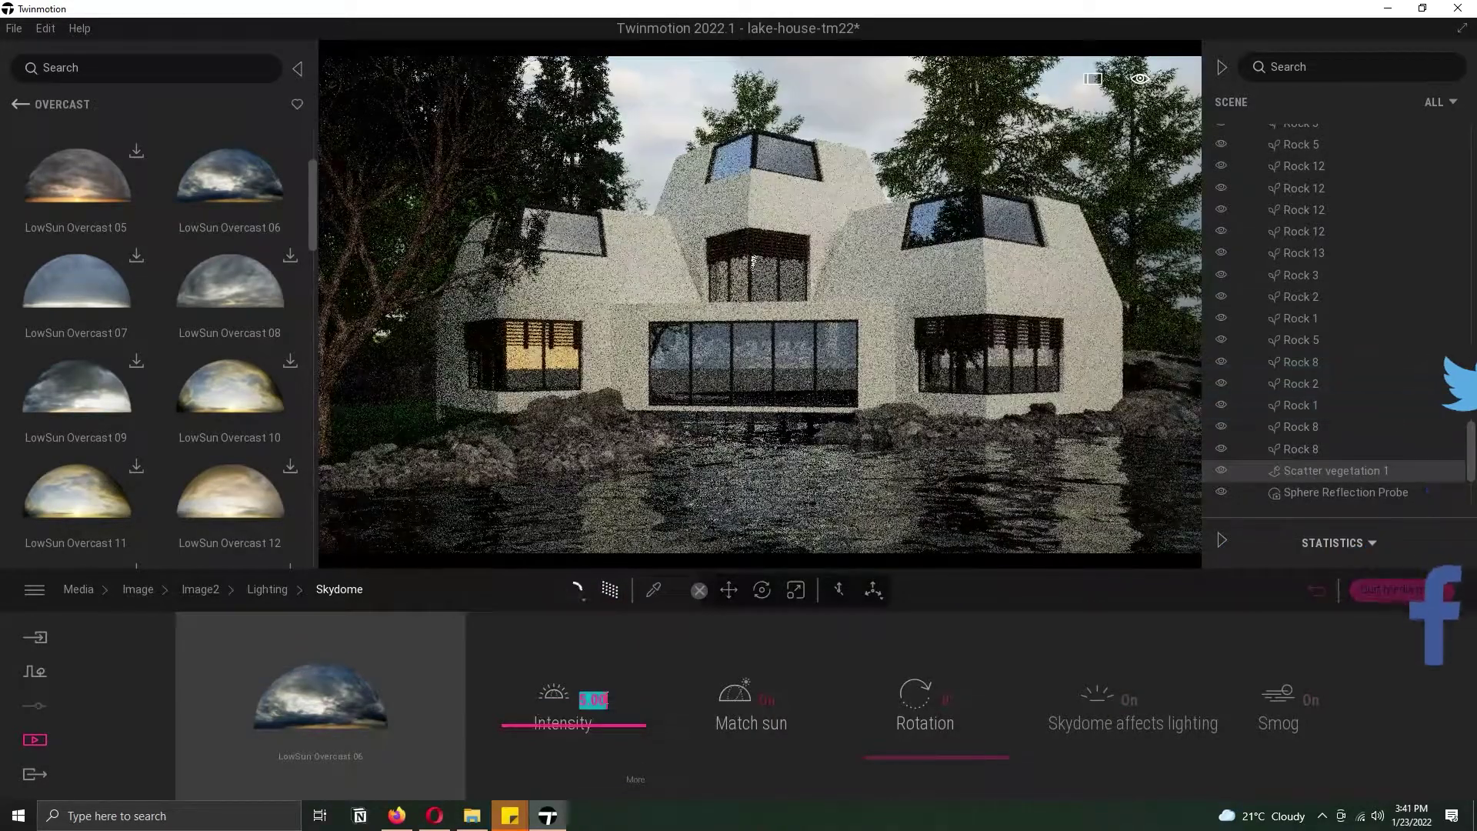
Step: Compare the DT7, DT6 and Beauty 1 to 3 camera filters on Image2 and apply Beauty 2
click(202, 591)
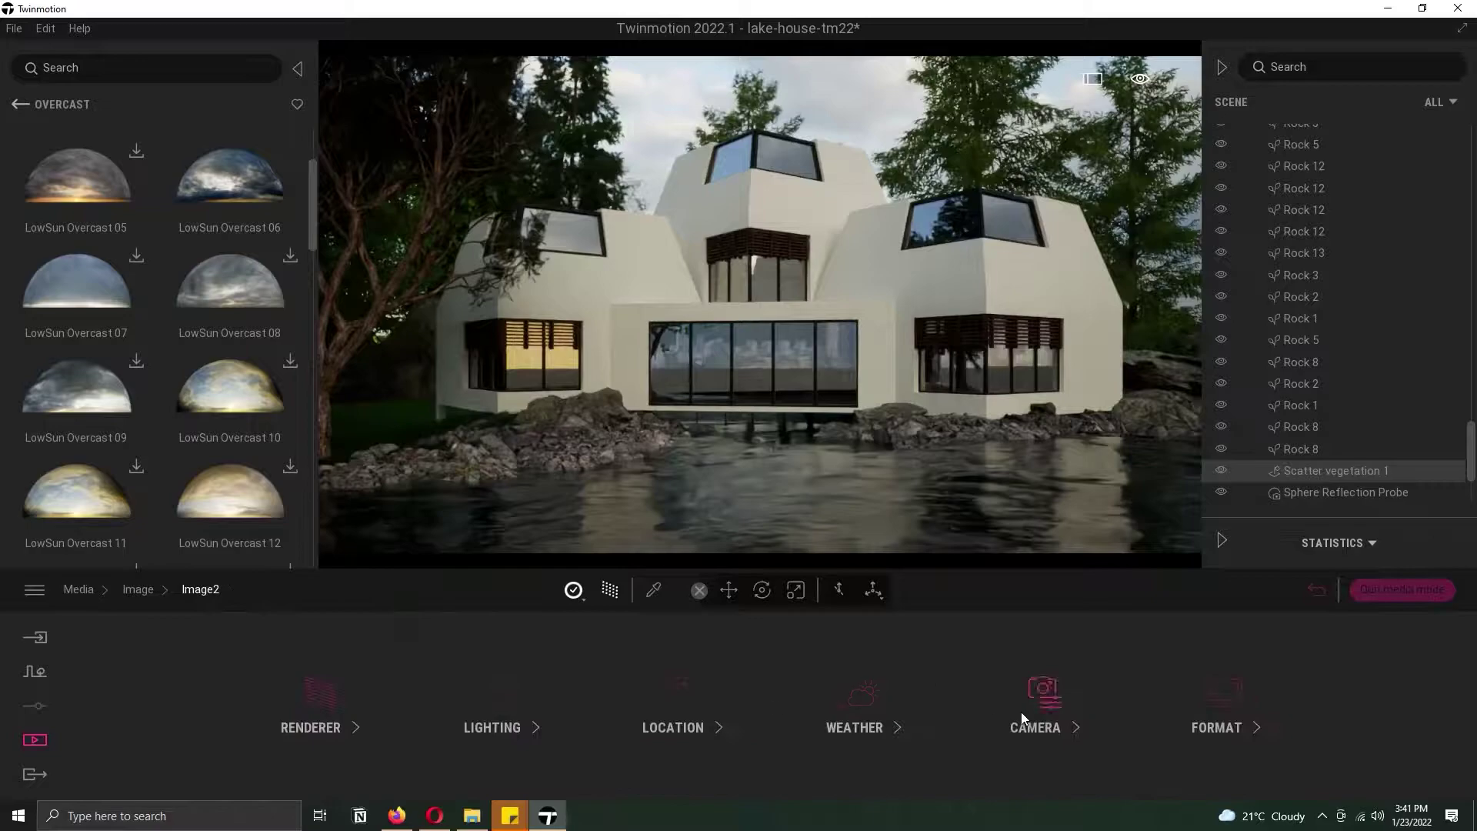
click(571, 692)
click(532, 604)
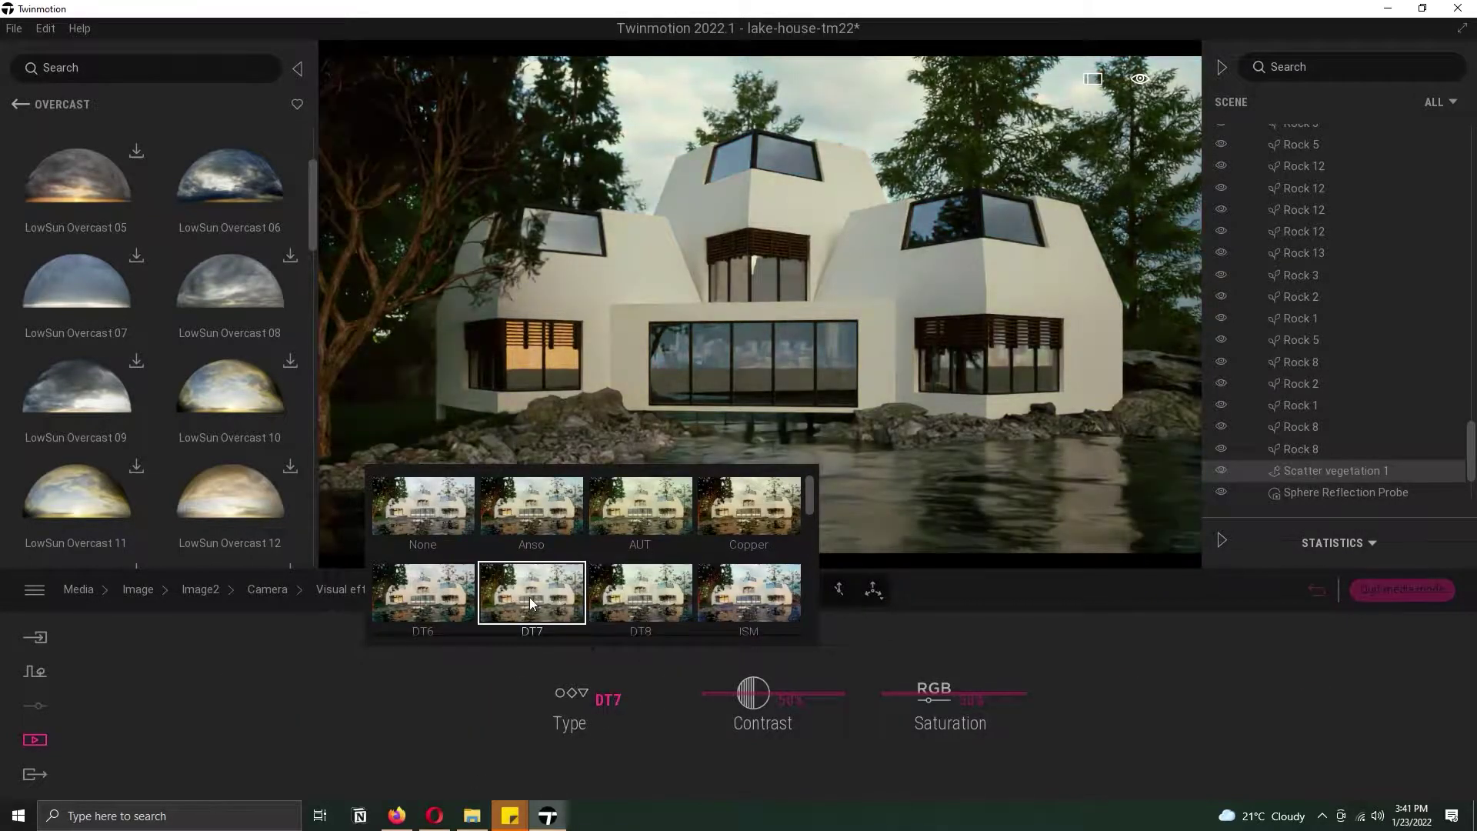
click(421, 603)
scroll(423, 600, down, 3)
click(427, 582)
click(533, 578)
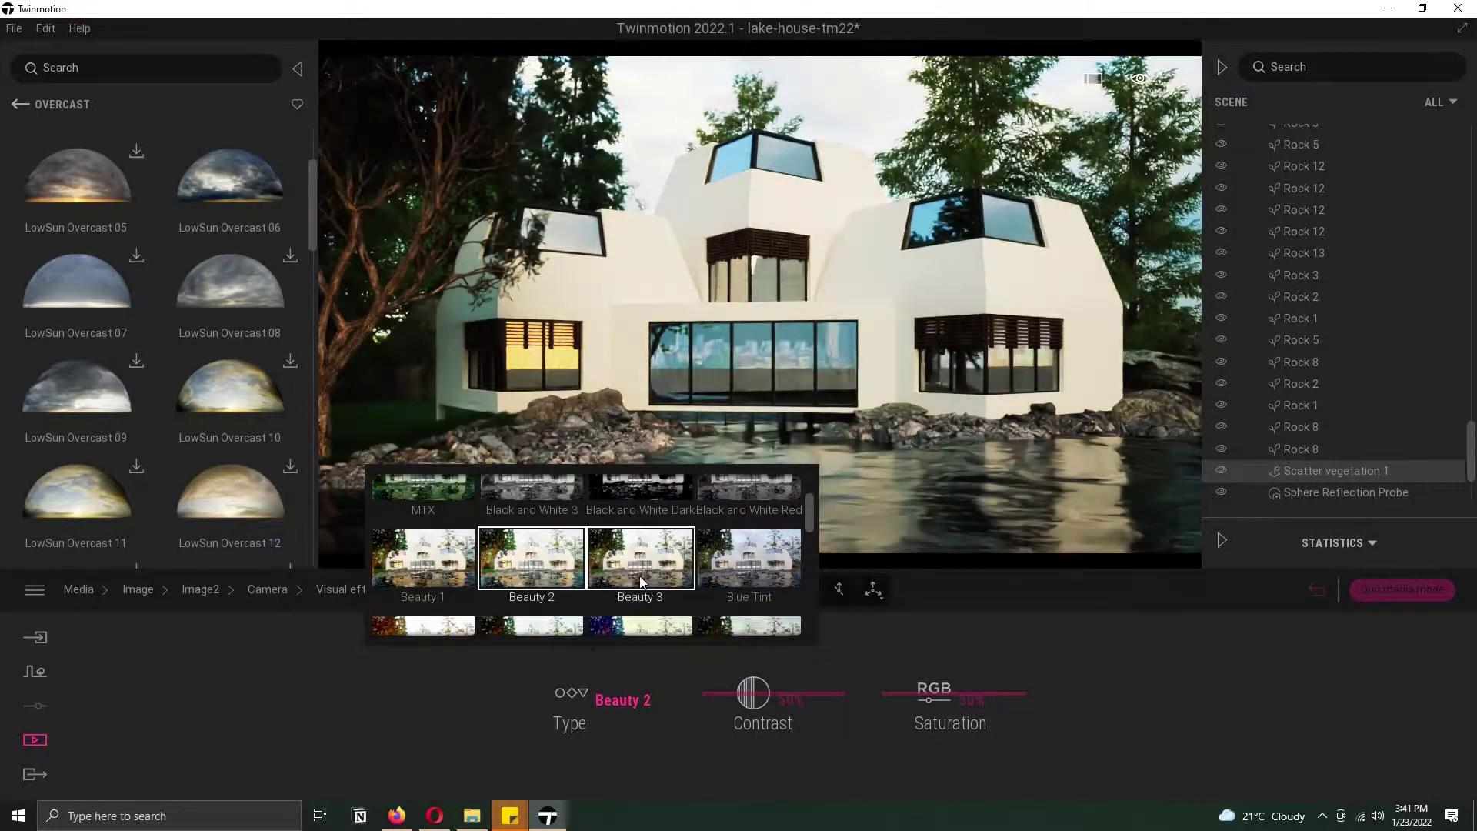
click(642, 581)
click(456, 573)
click(527, 569)
Step: Sample the exterior wall material of the house with the material picker
click(654, 590)
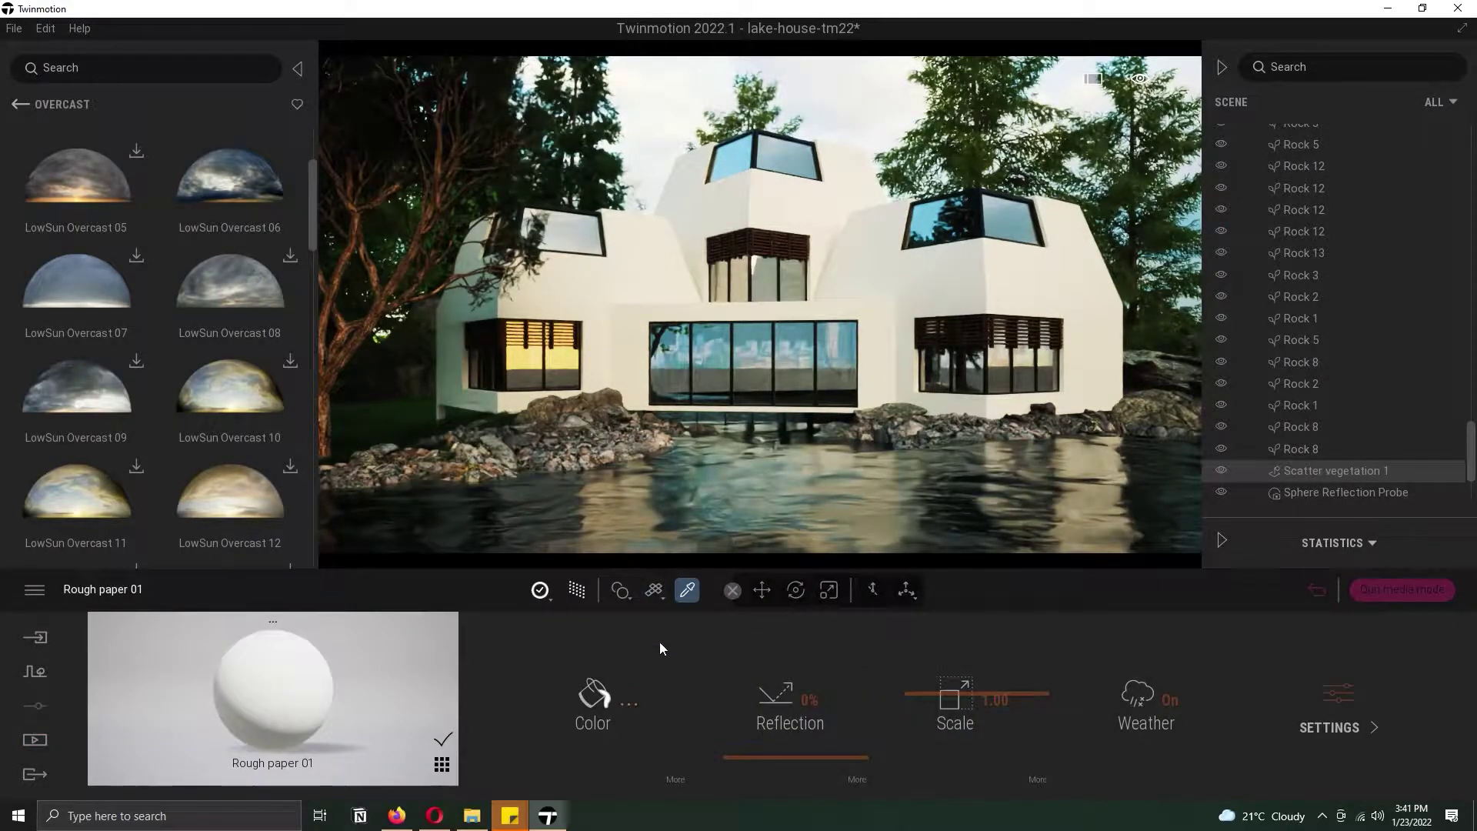
click(38, 106)
Step: Return to the Image1 view and create another image from it
click(34, 740)
click(297, 671)
click(169, 705)
Step: Select the images for local export and adjust the image export settings
click(40, 775)
click(214, 702)
click(923, 173)
click(290, 781)
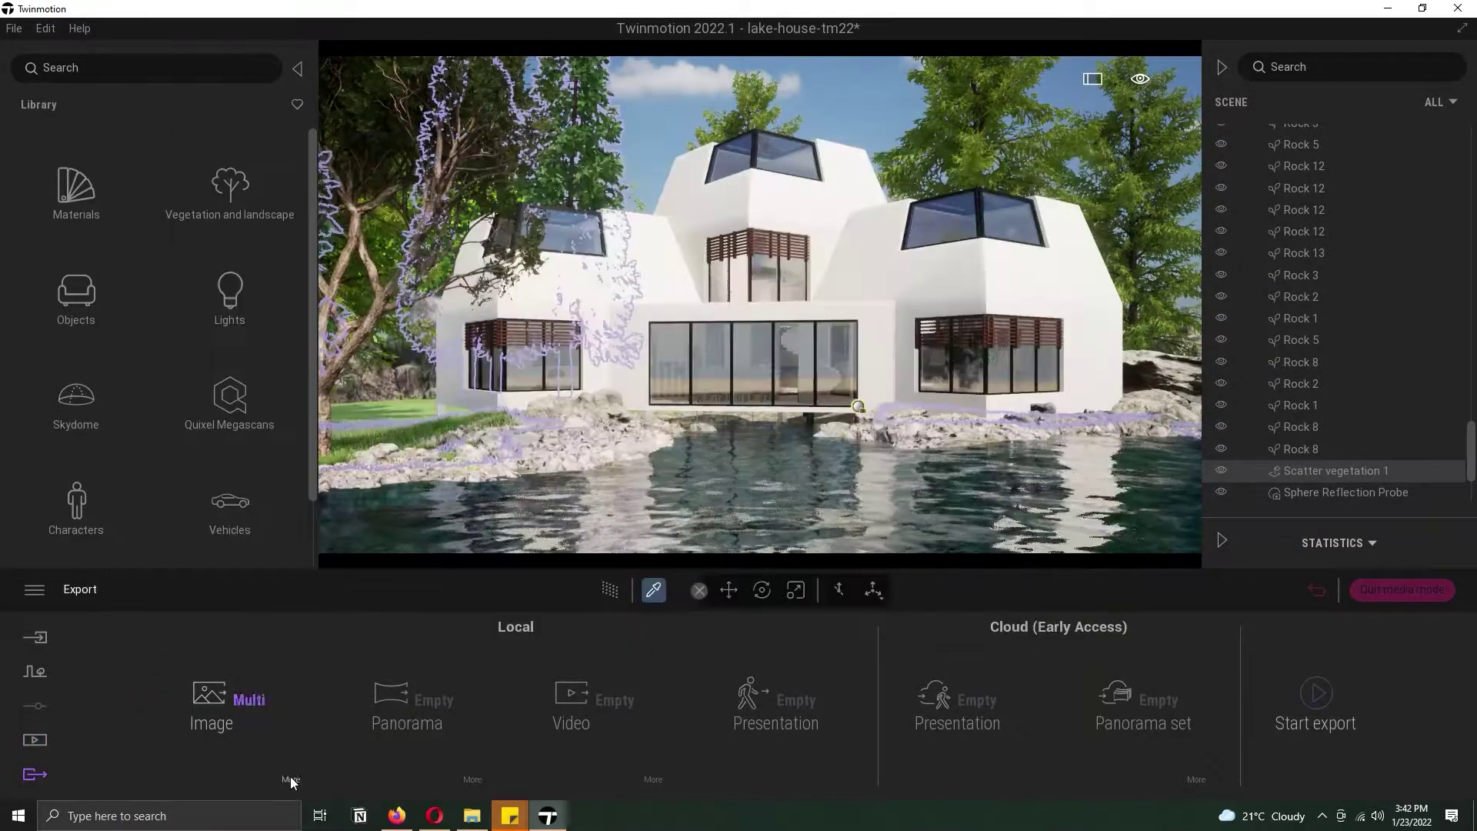
click(290, 780)
click(674, 697)
click(673, 627)
click(89, 588)
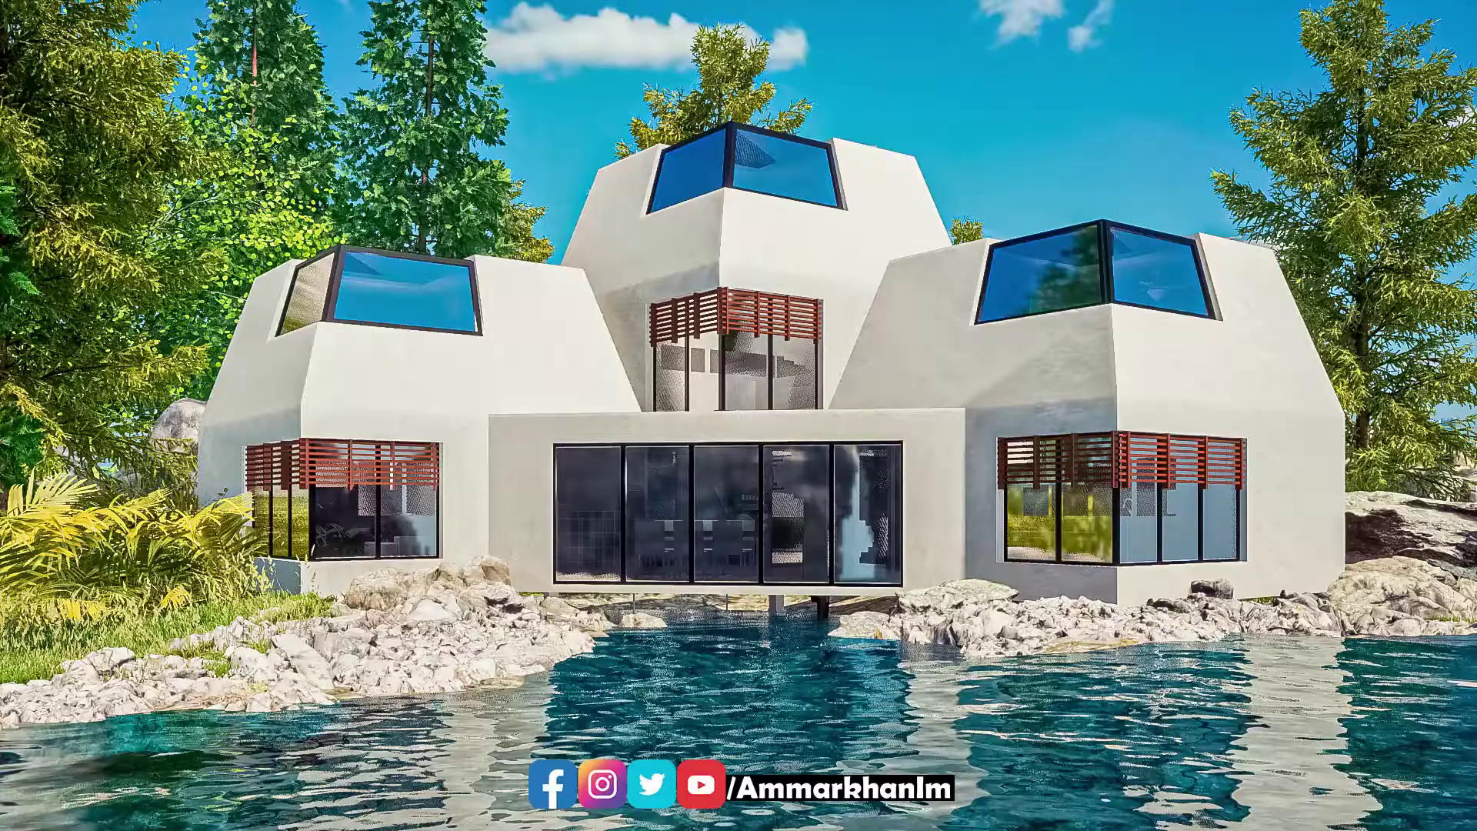